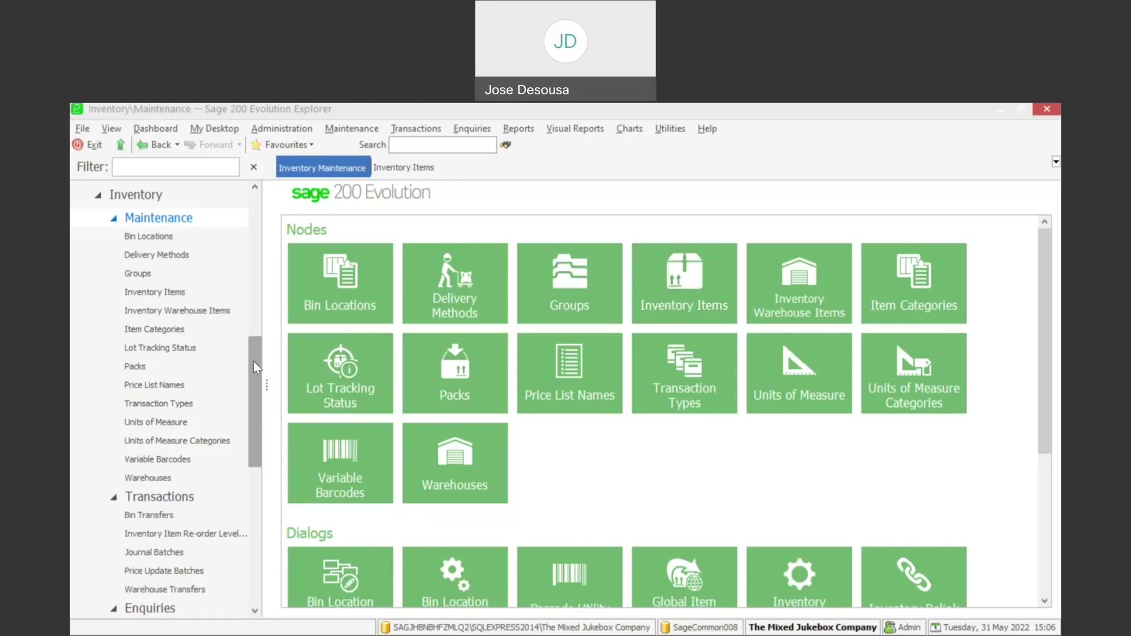
Step: Expand Inventory in the Explorer tree and bring up the Maintenance page
left_click_drag(253, 361, 263, 429)
Step: From Inventory Transactions, create new Goods Received Voucher GRV0024 and list the supplier accounts
left_click(198, 305)
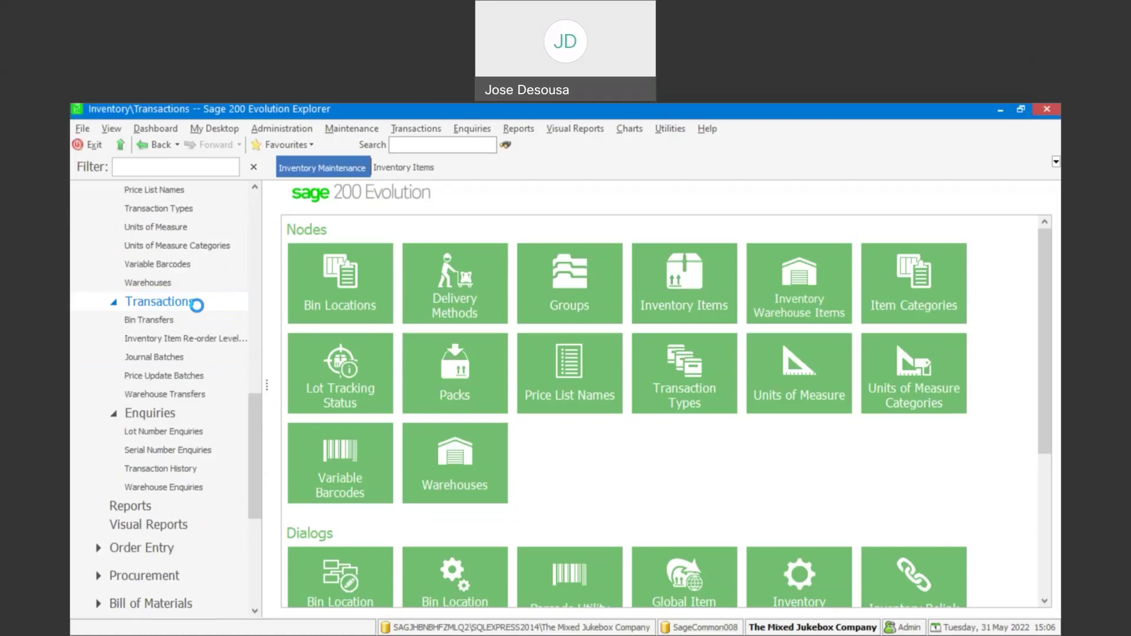
left_click(810, 419)
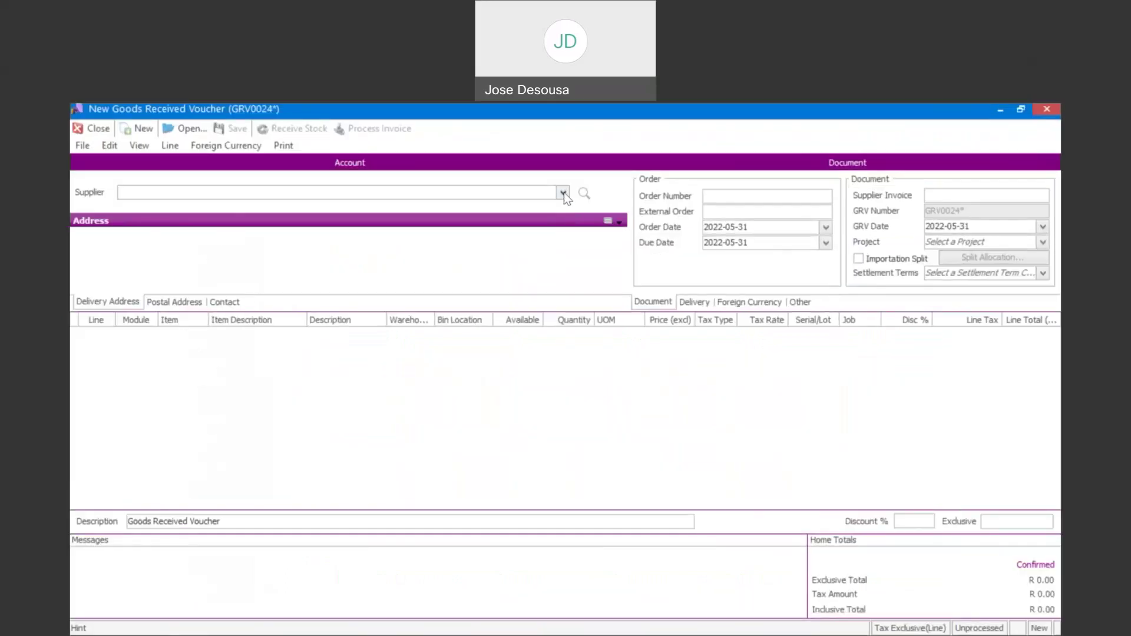
left_click(563, 192)
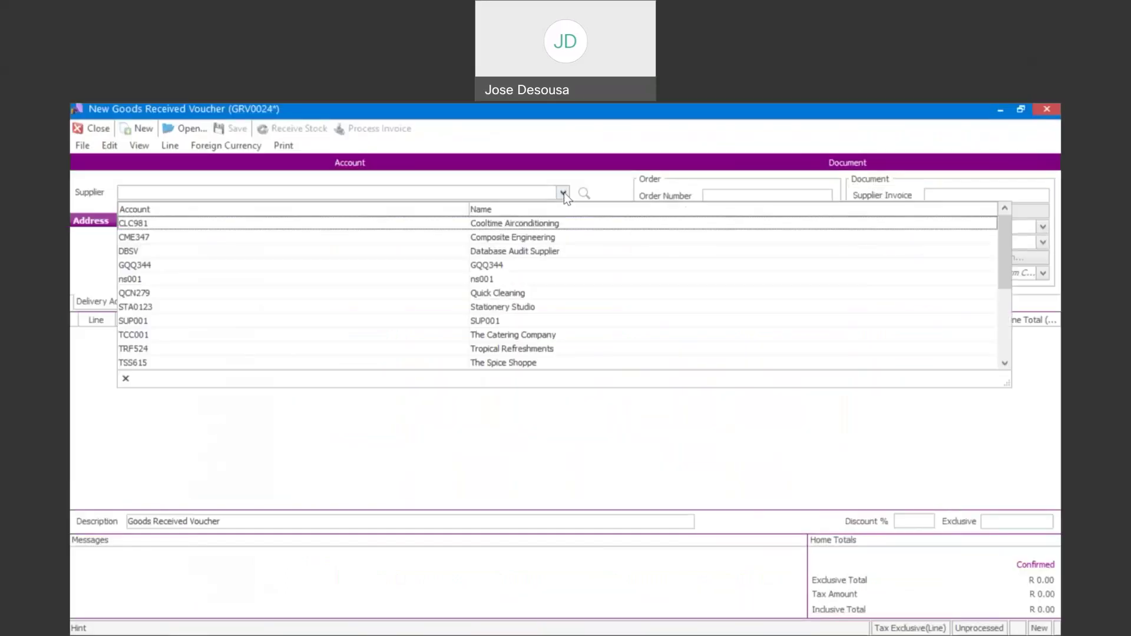
Step: Set supplier TRF524 Tropical Refreshments and add line 1: 28 × Cinamon Powder 175g (CPWD8291) at R58.00
left_click(535, 348)
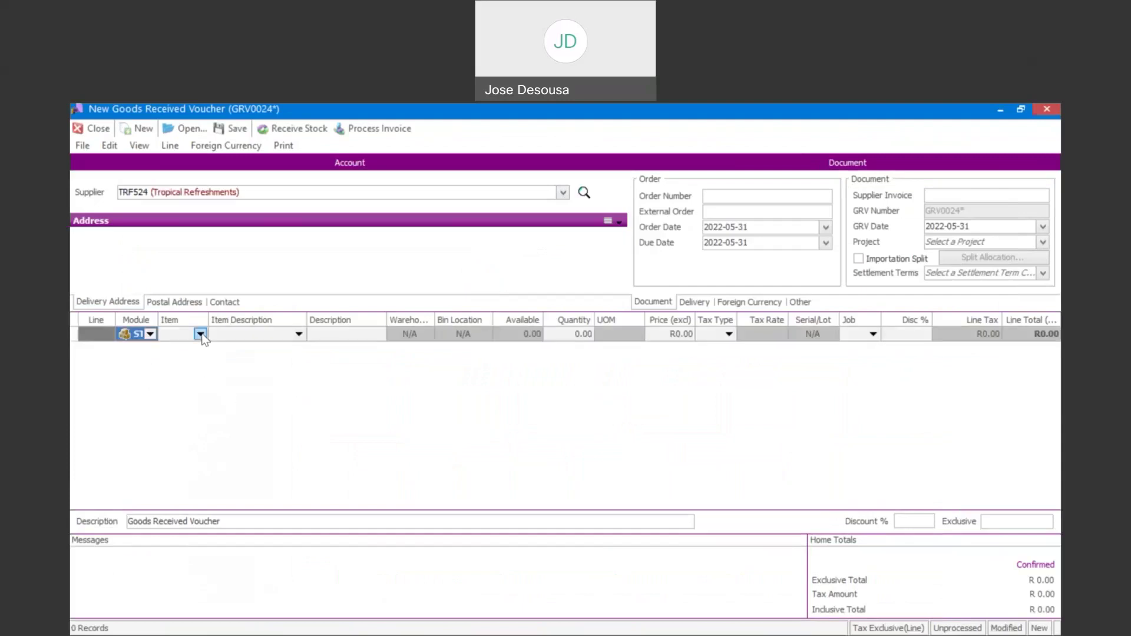
left_click(200, 334)
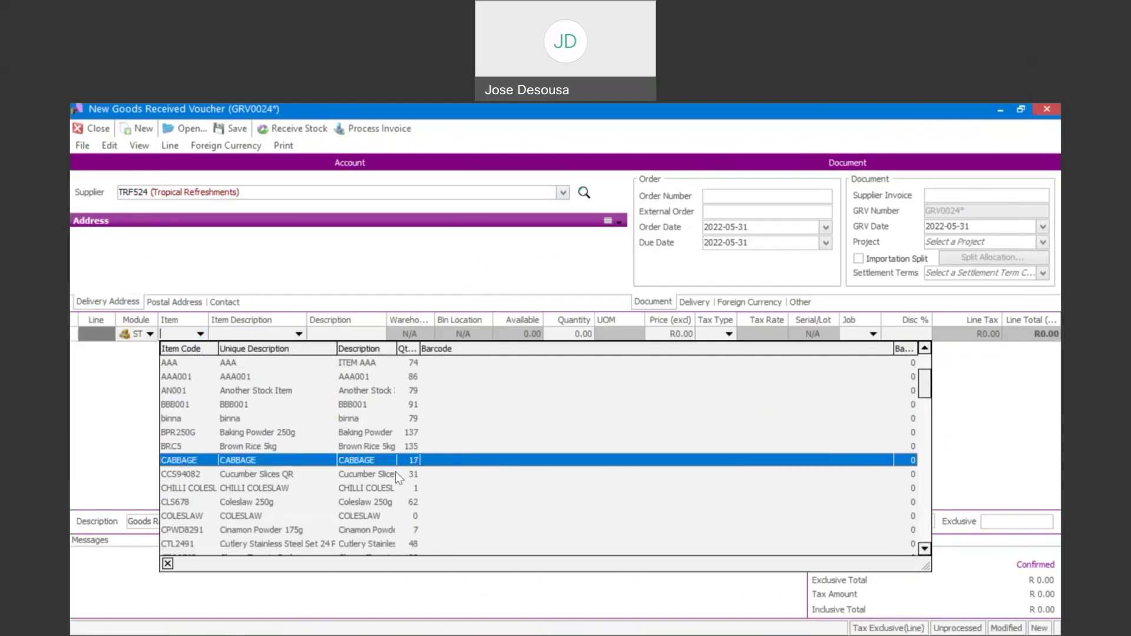
left_click(430, 529)
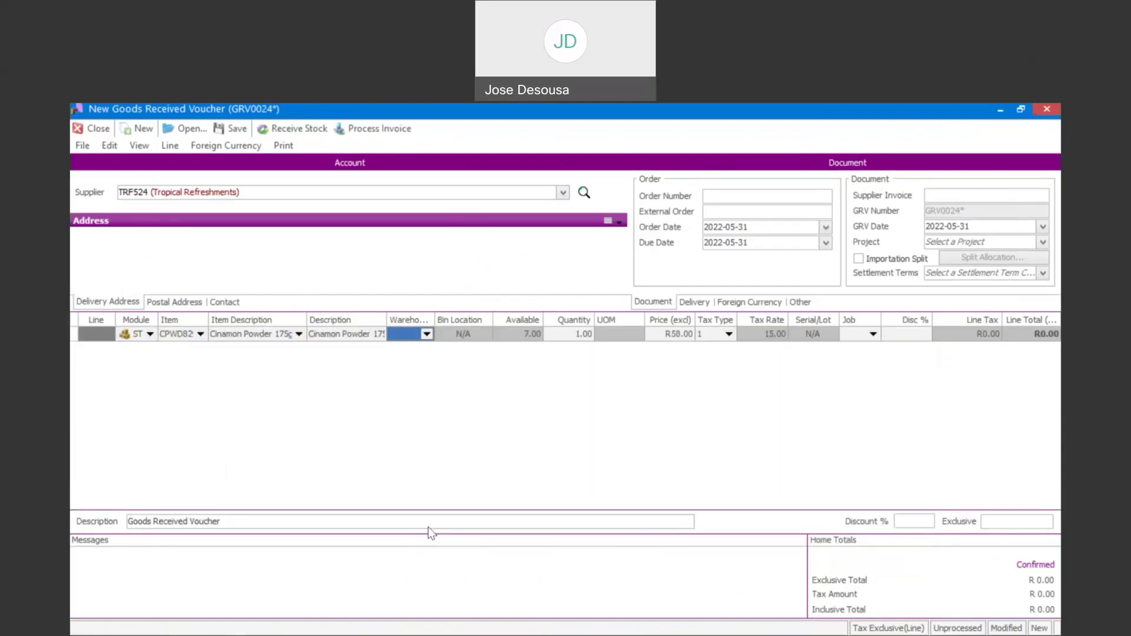
type("28")
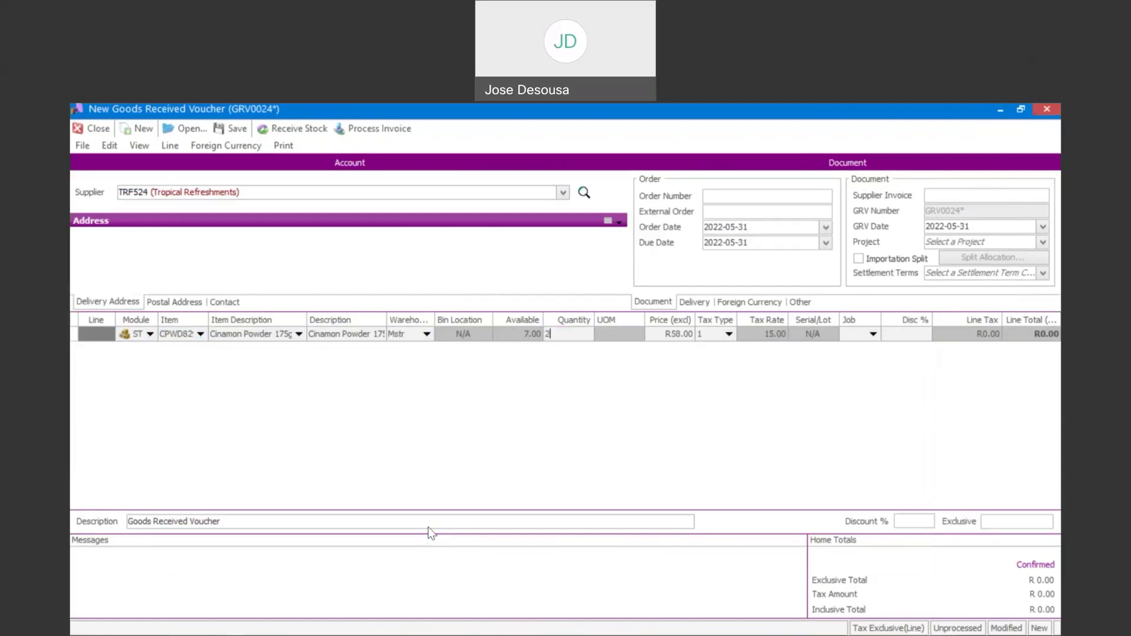
key("Tab")
key("Tab")
key("Tab")
key("Tab")
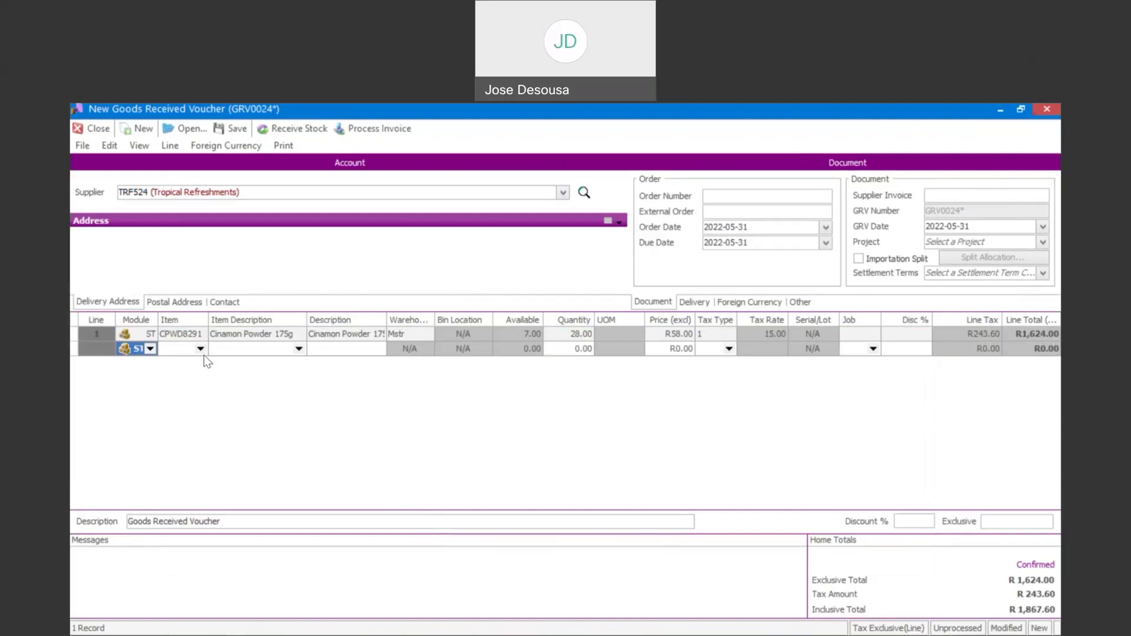
left_click(201, 349)
Step: Add line 2: 60 × Citrus Shampoo 350ml (CTS382) at a price of R215.00
key("Down")
key("Down")
key("Down")
key("Down")
key("Down")
key("Down")
key("Down")
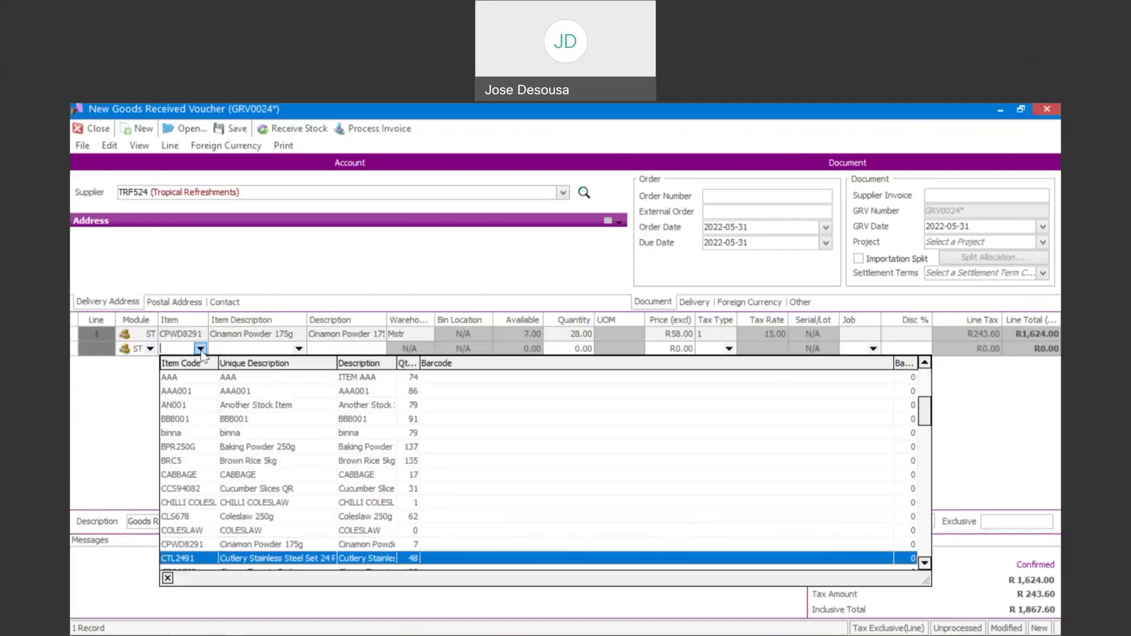
key("Up")
key("Up")
key("Up")
key("Up")
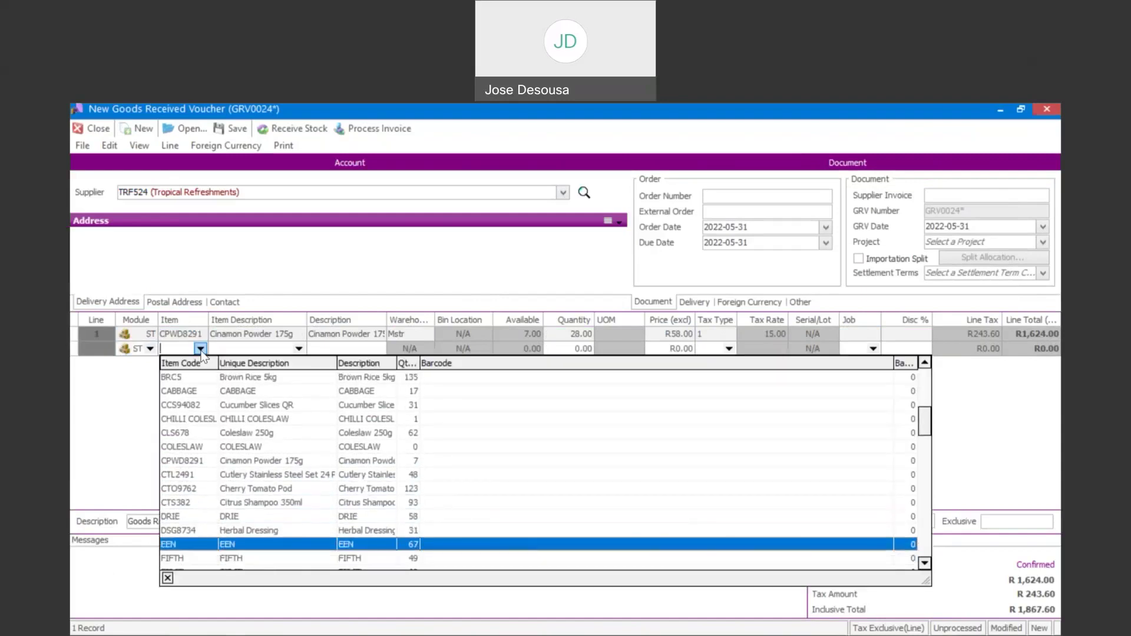
key("Return")
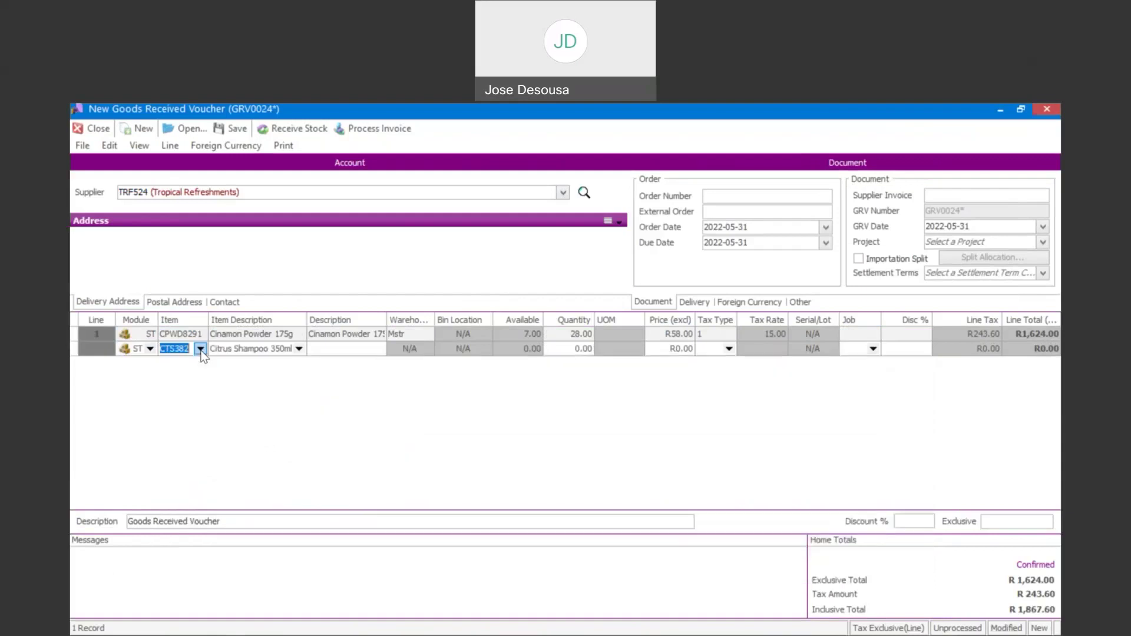
key("Tab")
key("Tab")
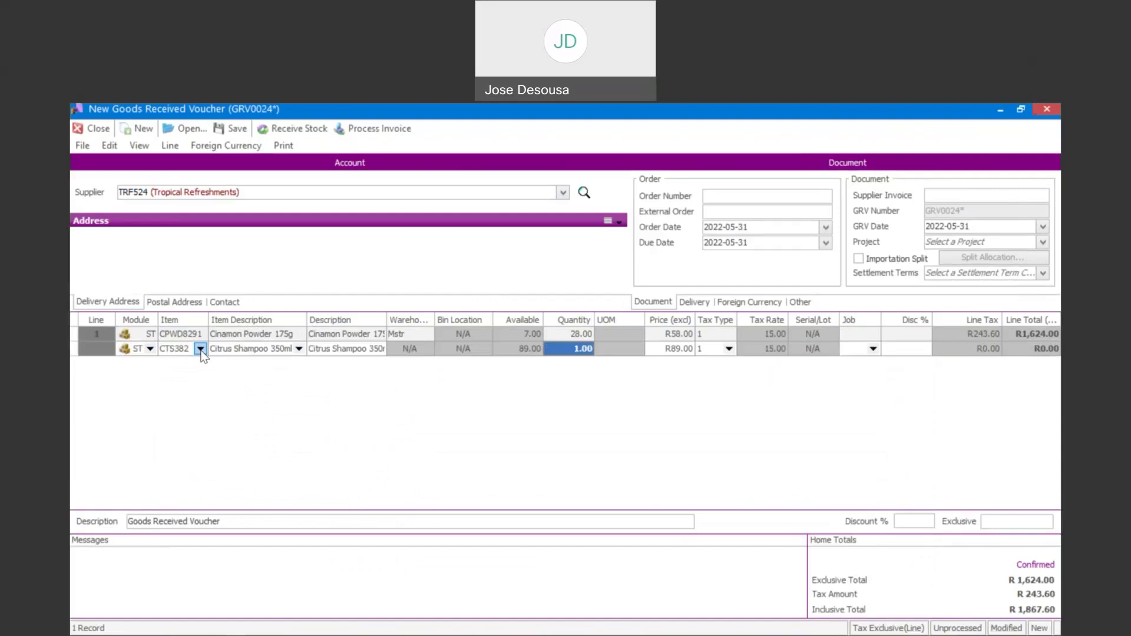
type("60")
key("Tab")
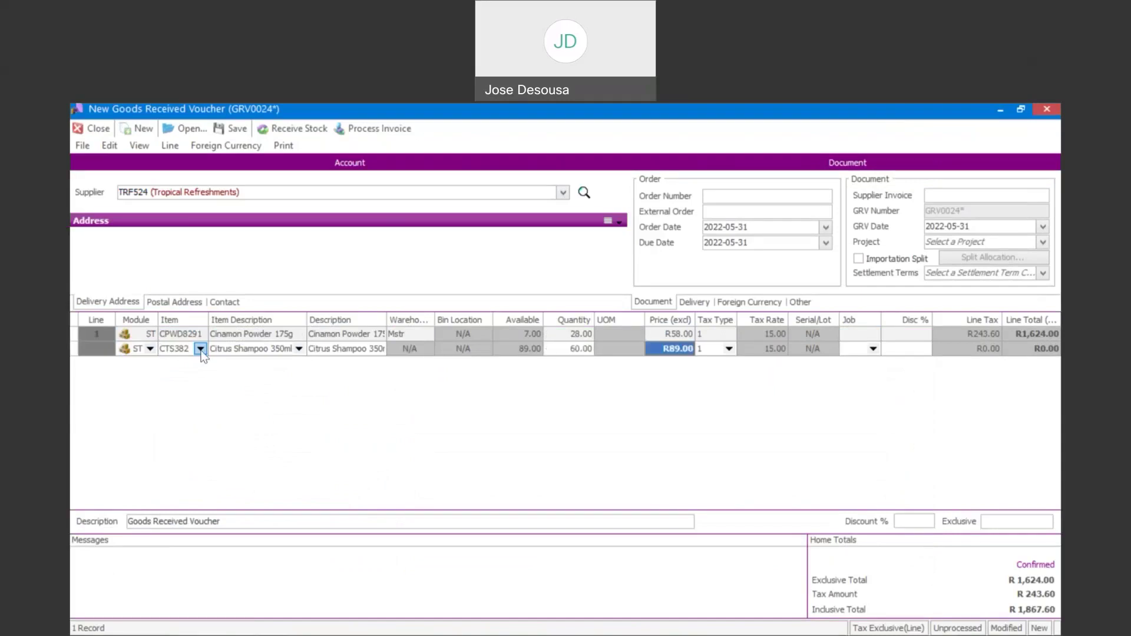
type("215")
key("Tab")
key("Tab")
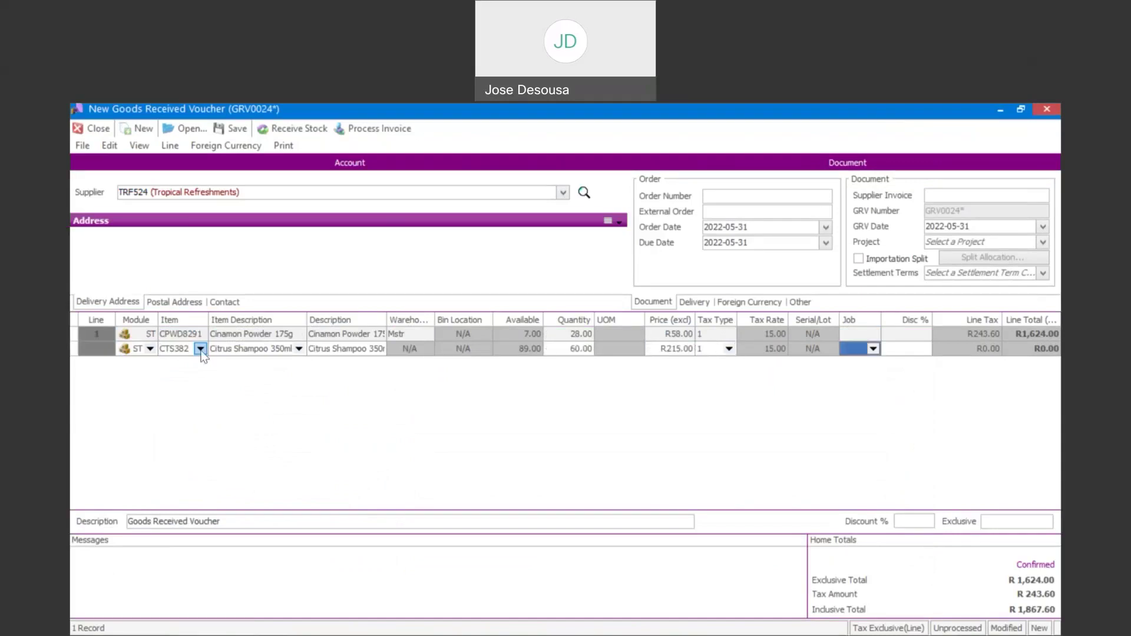
key("Tab")
key("Tab")
Step: Add line 3: 26 × GARLIC at R8.00, bringing the inclusive total to R16,941.80
left_click(201, 364)
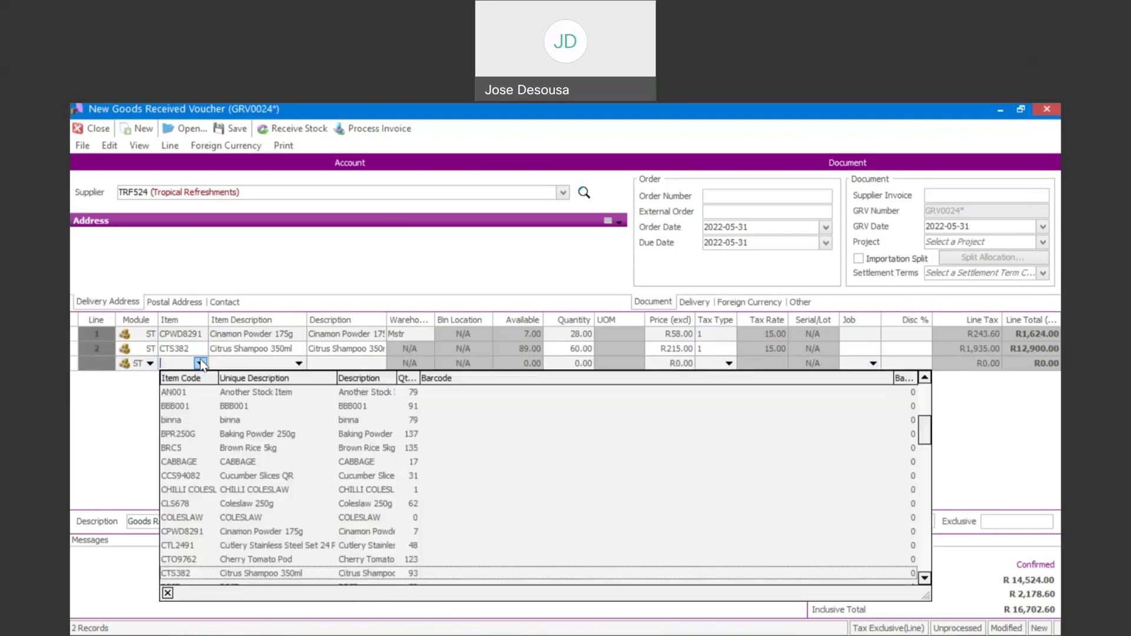
key("Down")
key("Down")
key("Down")
key("Down")
key("Down")
key("Down")
key("Down")
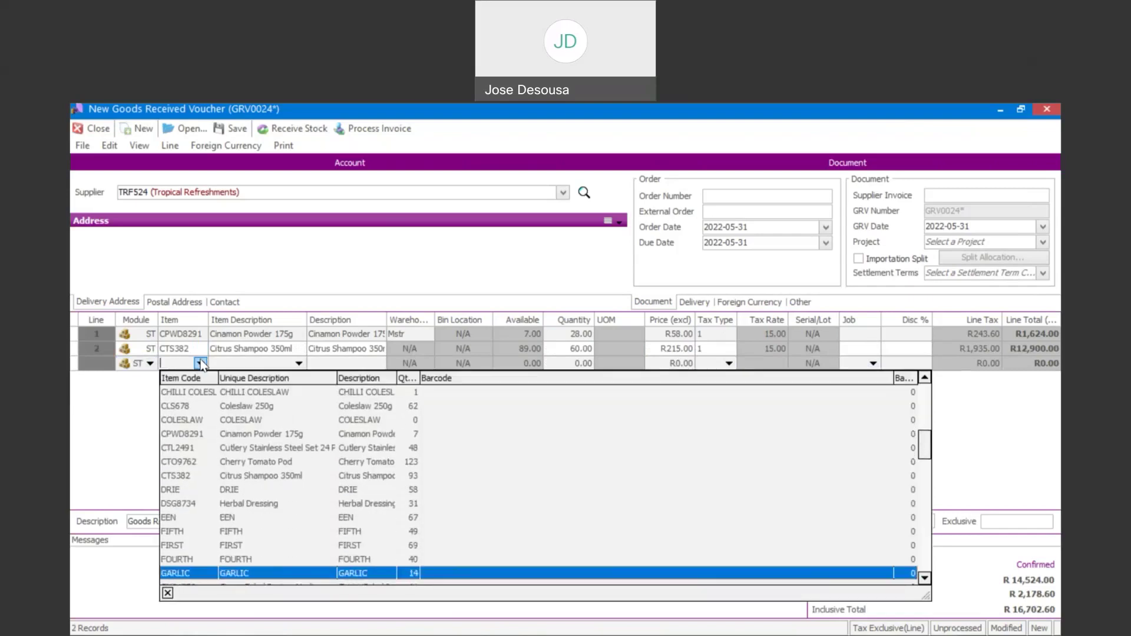
key("Down")
key("Down")
key("Up")
key("Up")
key("Return")
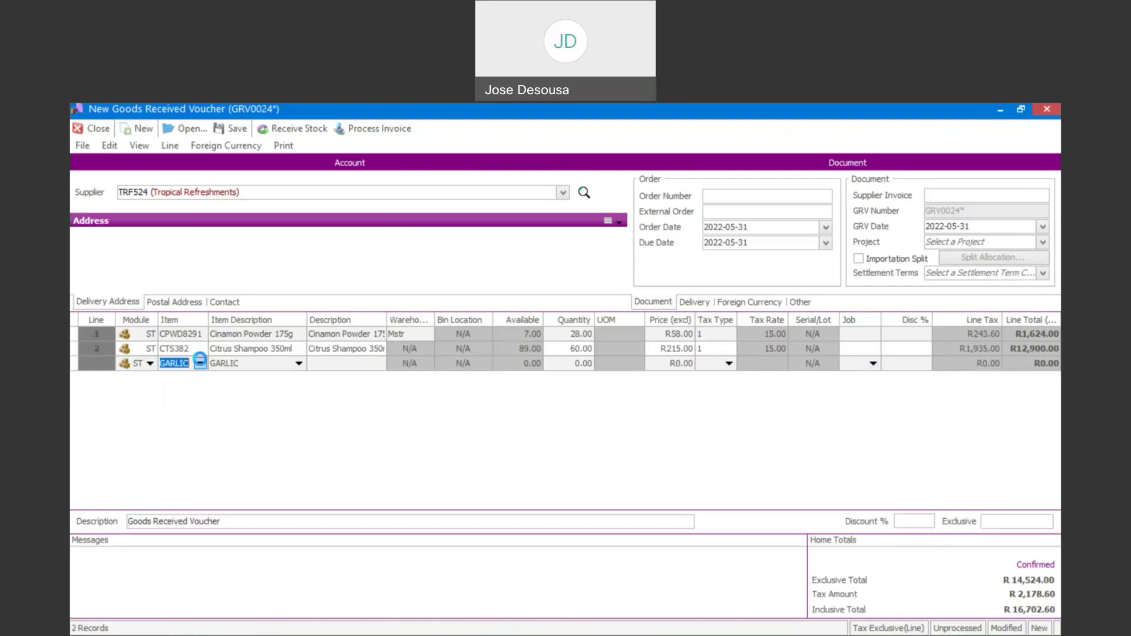
key("Tab")
type("26")
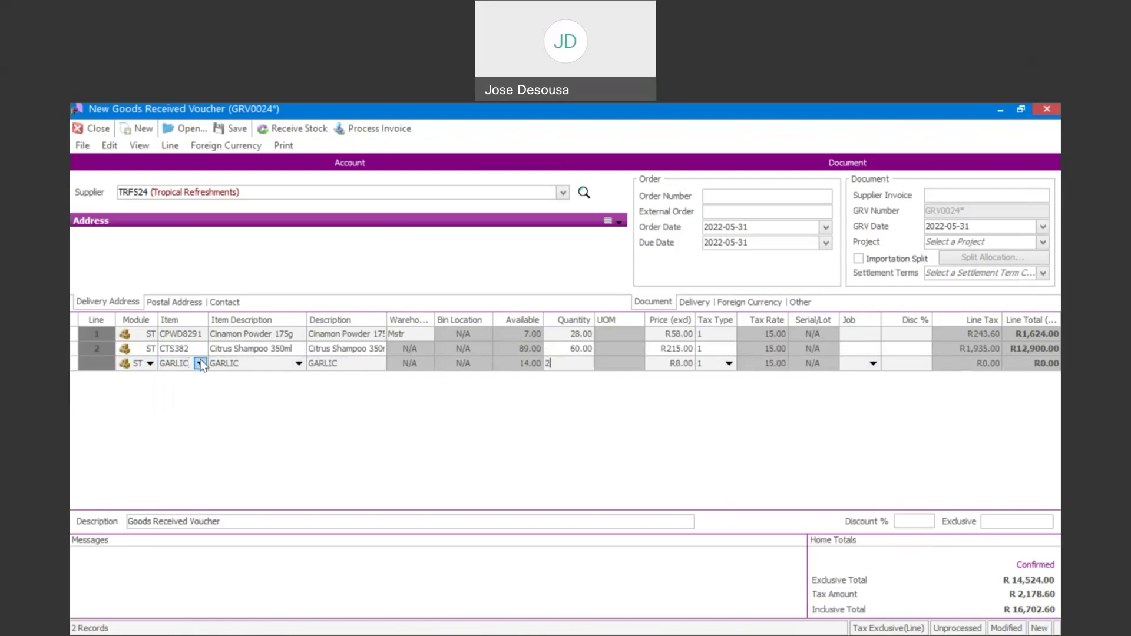
key("Tab")
key("Tab")
key("Tab")
key("Tab")
key("Tab")
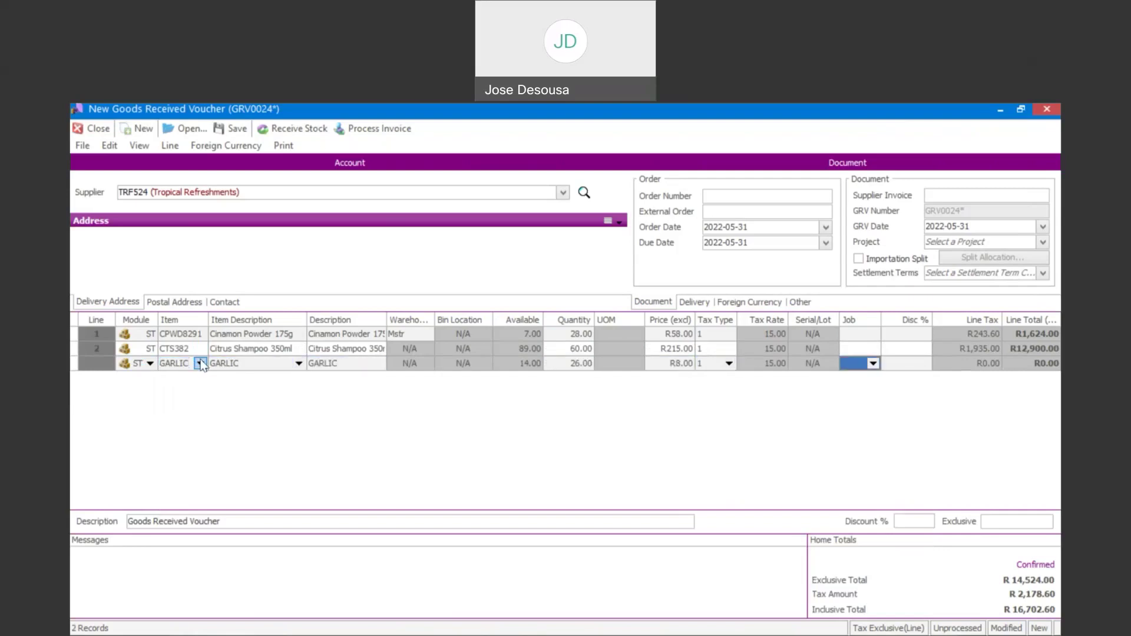
left_click(200, 378)
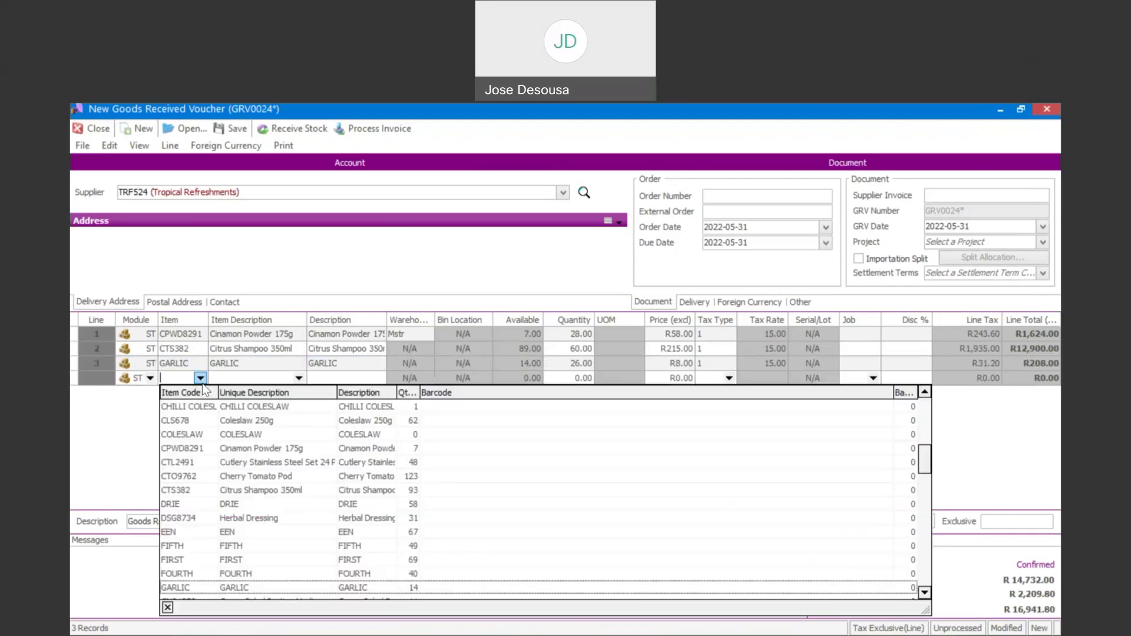
Step: Add line 4: 4 × Handheld Stick Blender (HBD330W) into warehouse Mstr at R359.00, then bring up serial allocation
scroll(203, 390, "down", 2)
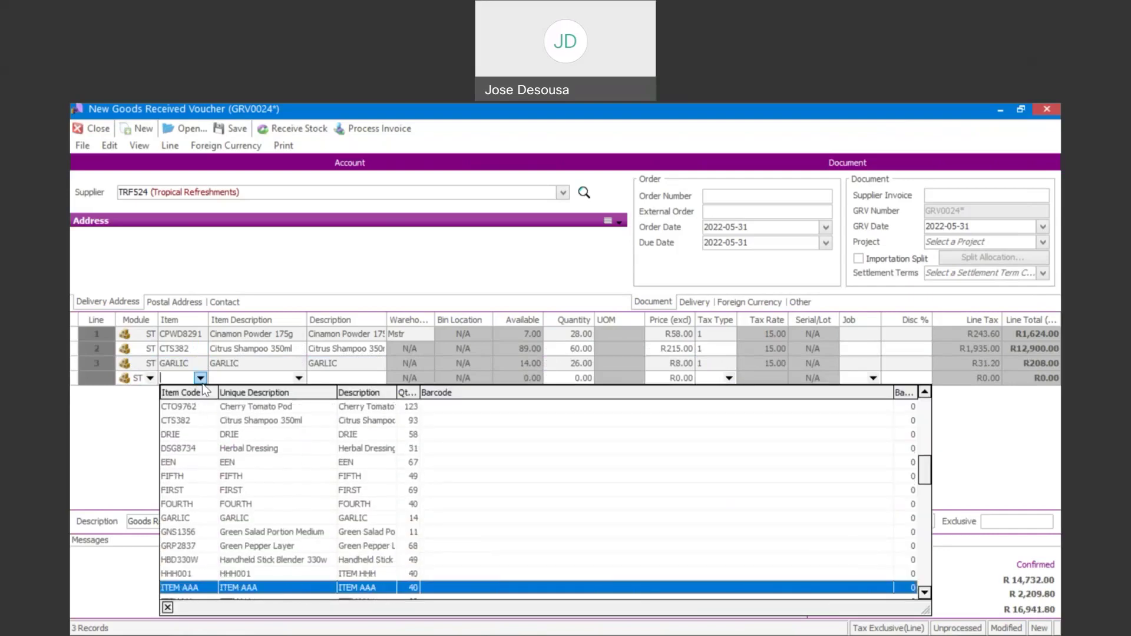
key("Return")
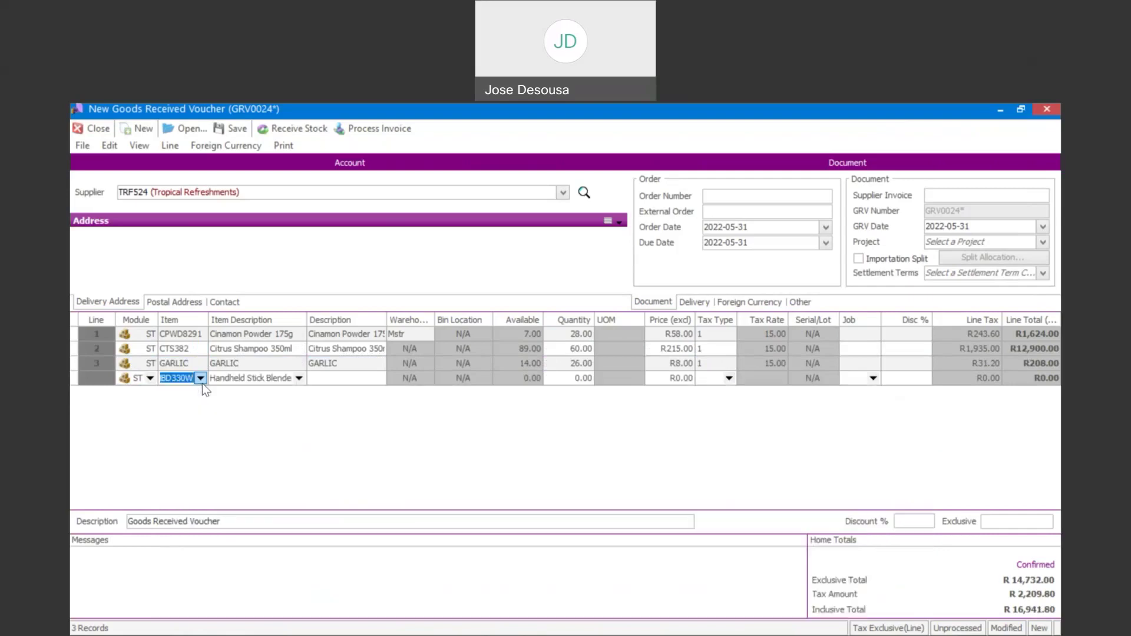
key("Tab")
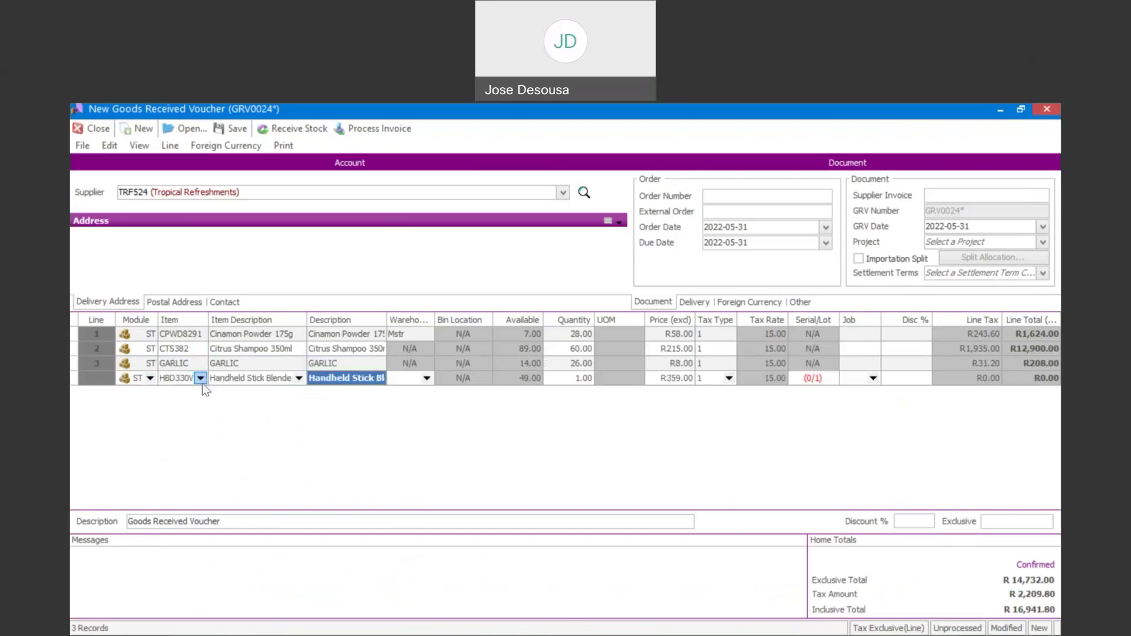
key("Tab")
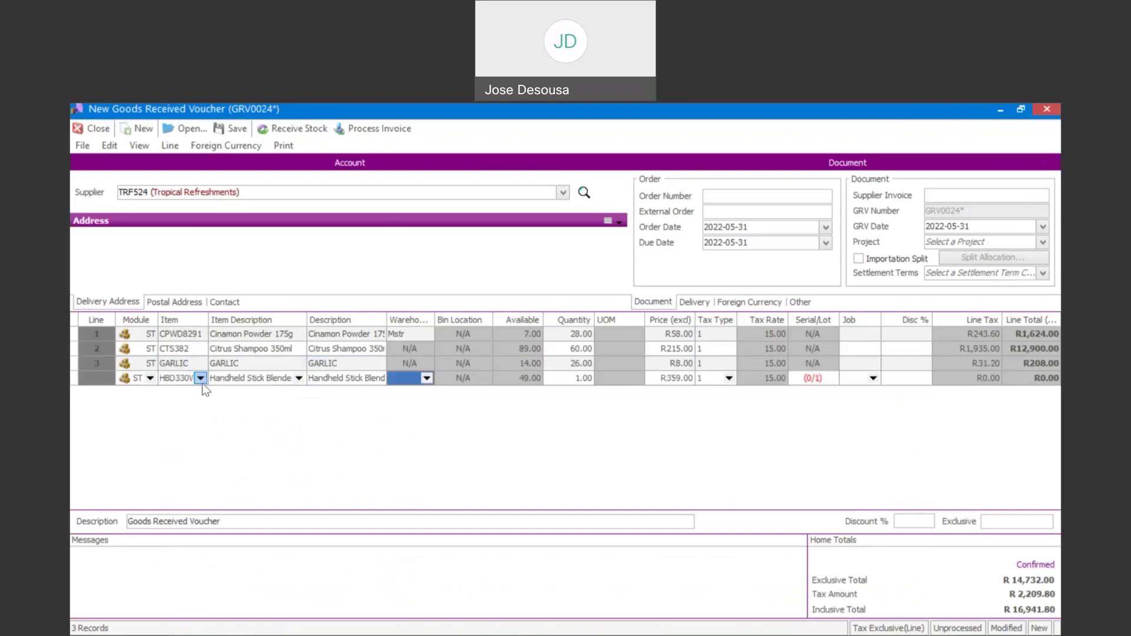
left_click(427, 382)
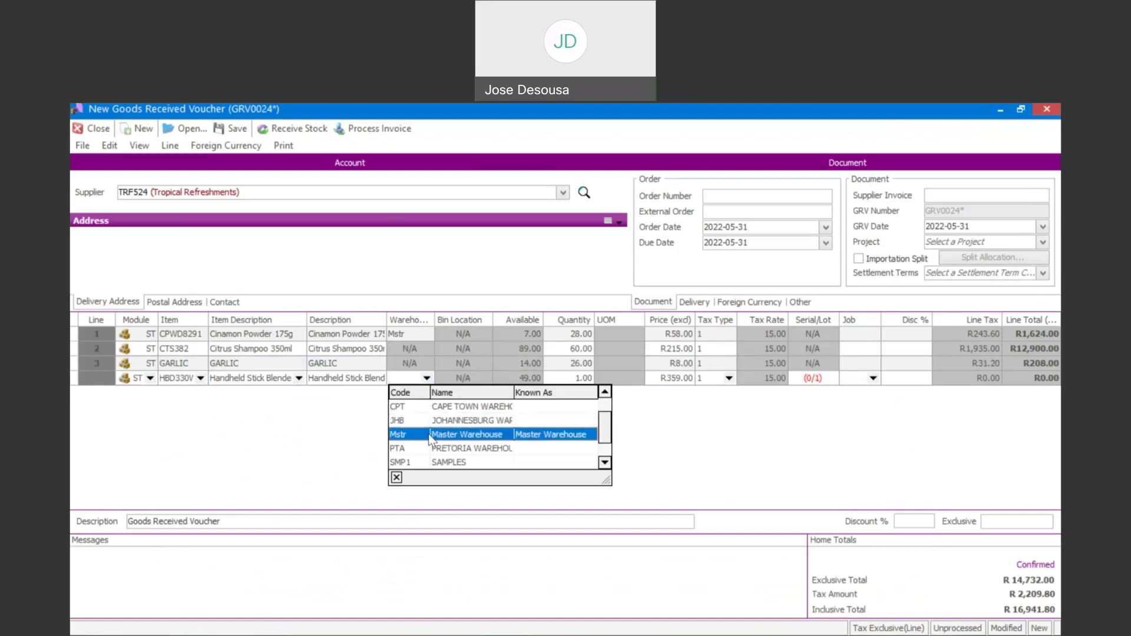
left_click(429, 439)
key("Tab")
type("4")
key("Tab")
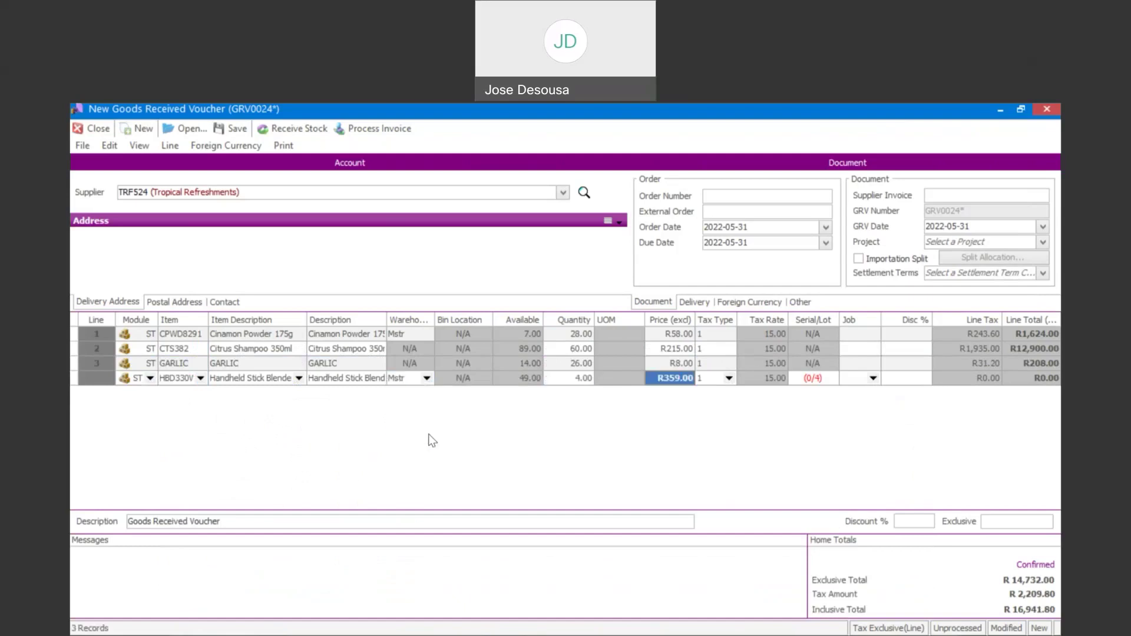
key("Tab")
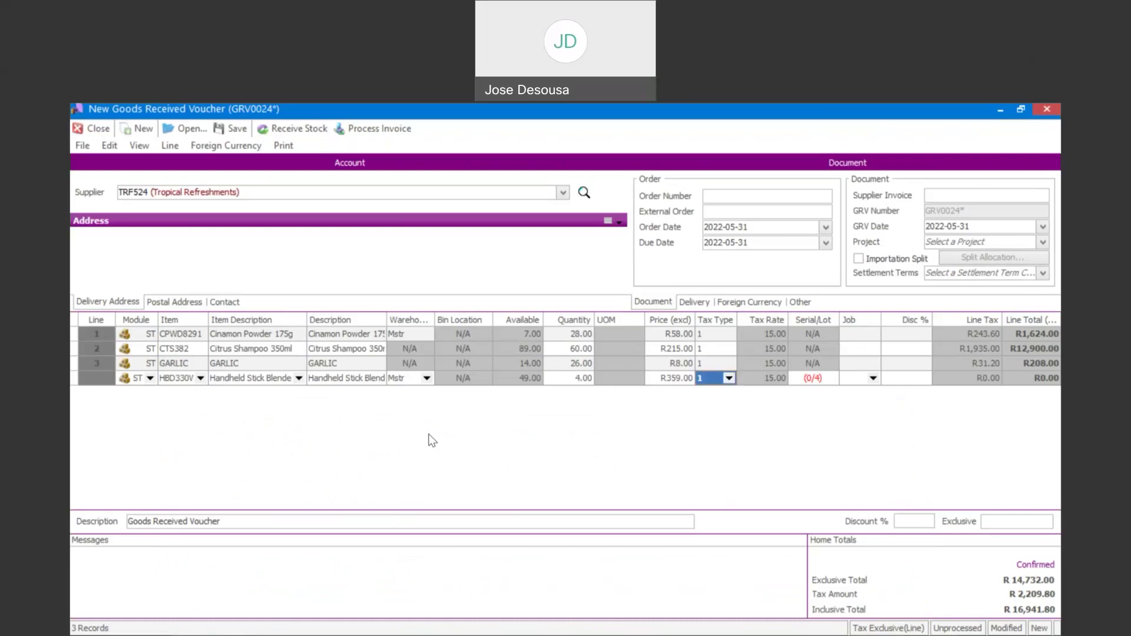
key("Tab")
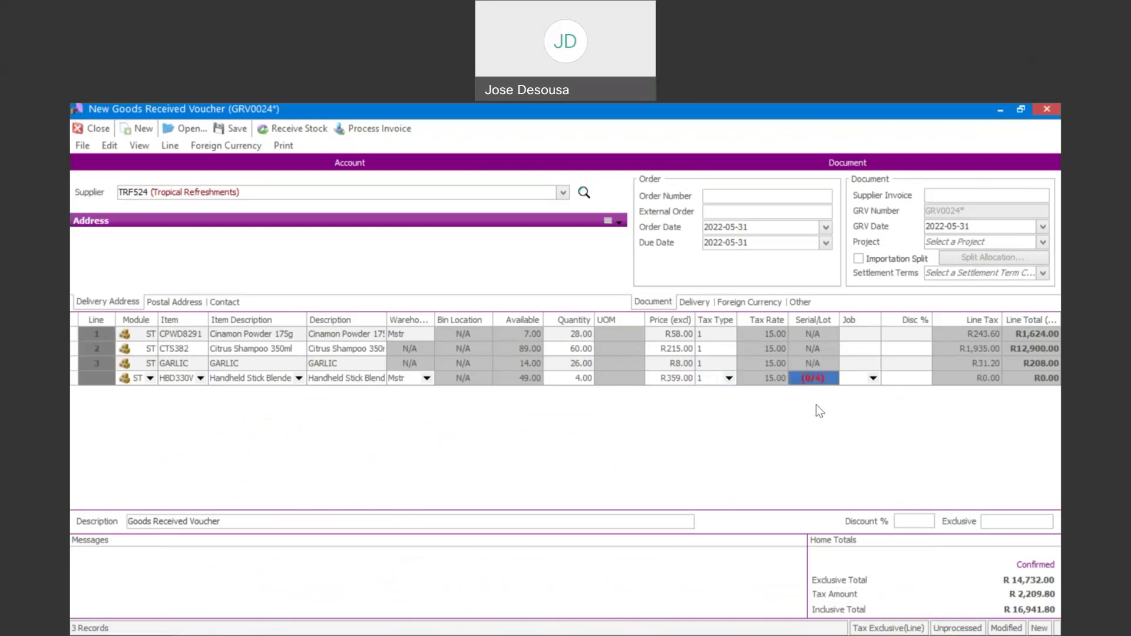
left_click(815, 379)
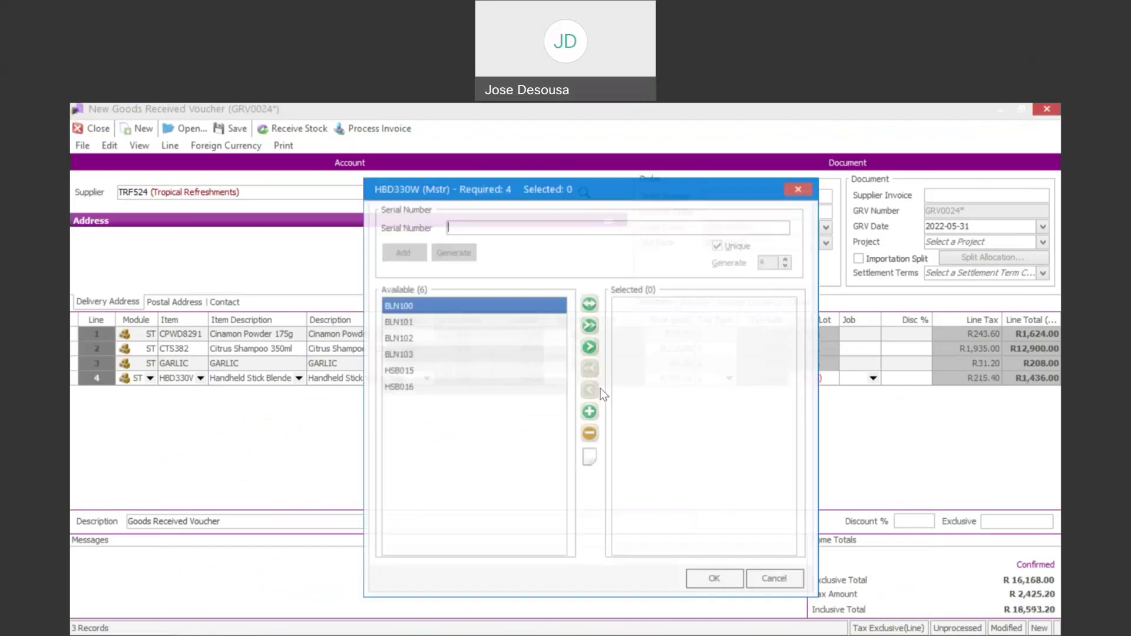
Step: Generate serials BLEND001 to BLEND004 from the BLEND prefix and accept them for line 4
type("BLEND")
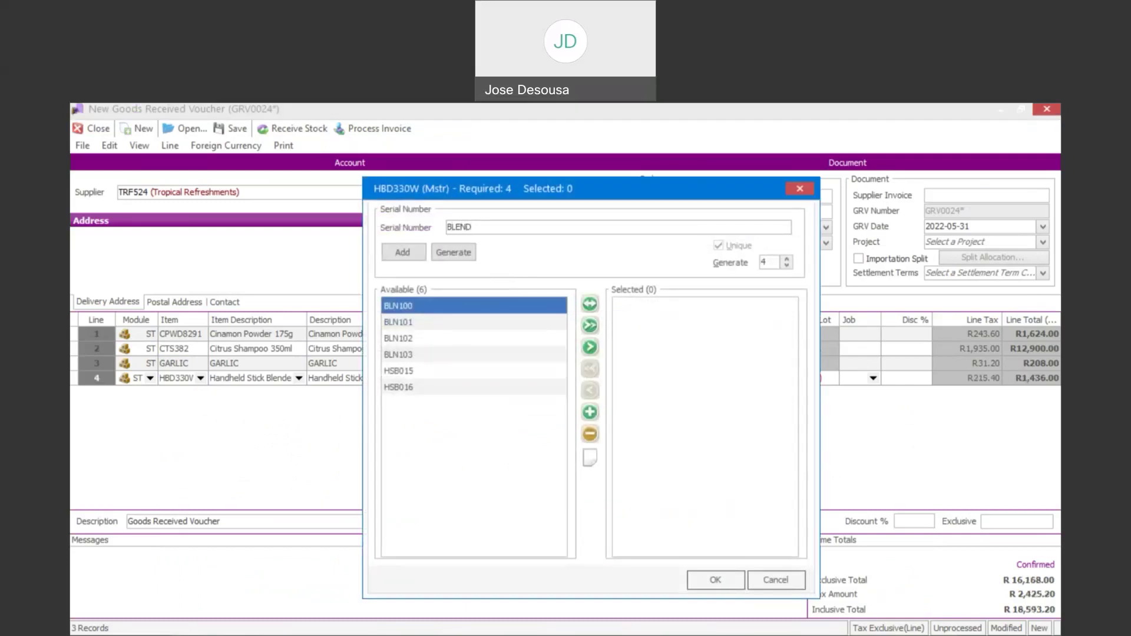
type("001")
left_click(468, 251)
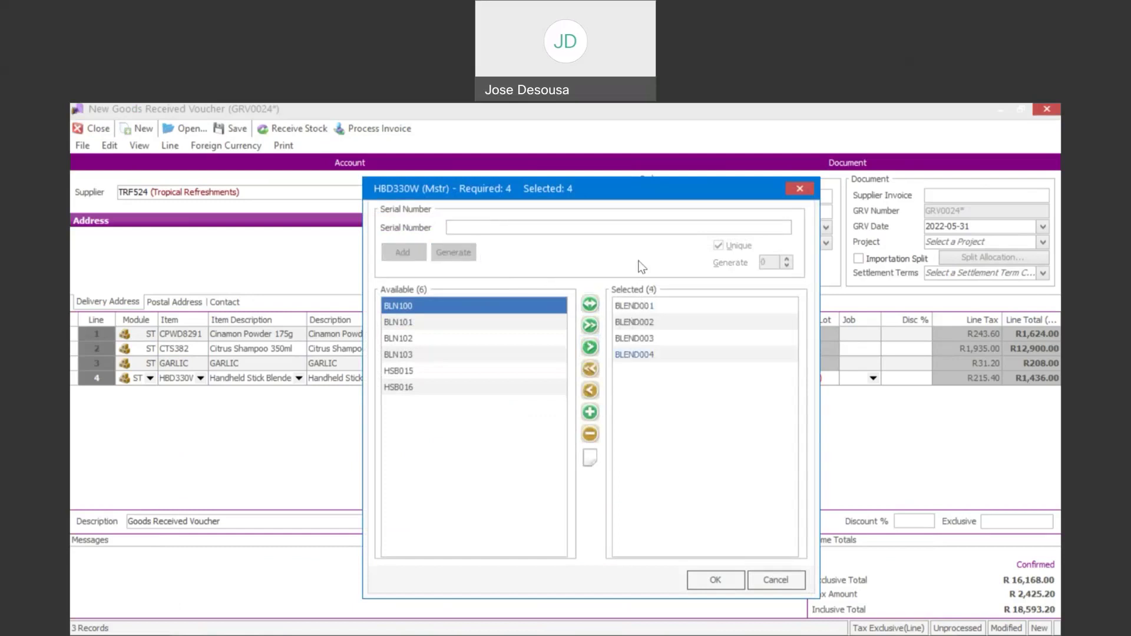
left_click(705, 574)
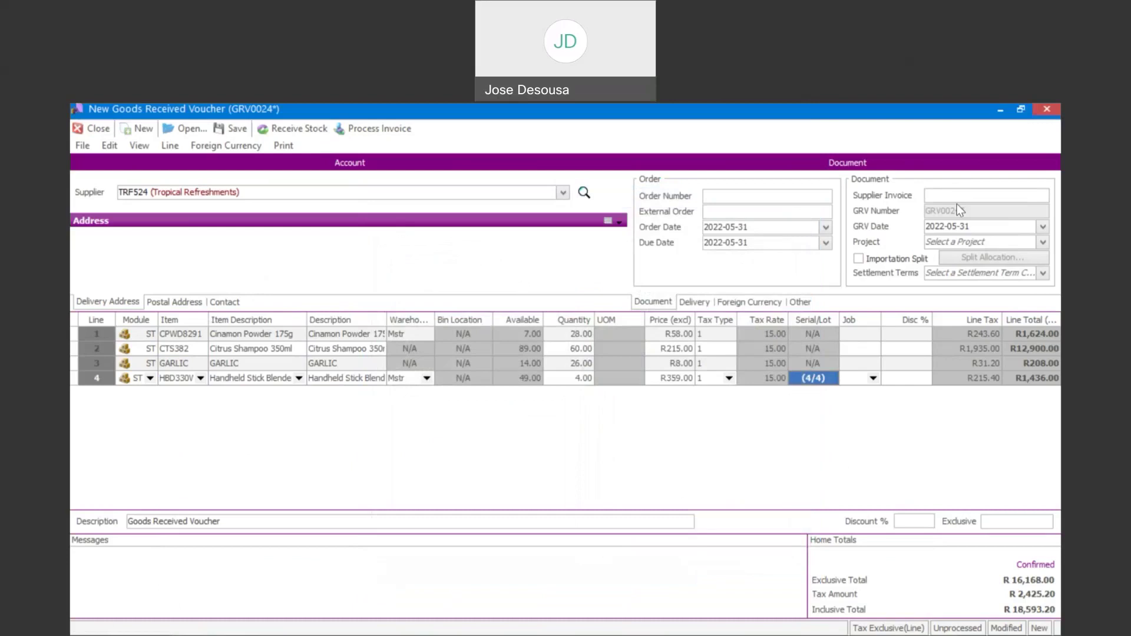
Step: Enter S45321 as the supplier invoice reference on GRV0024
left_click(936, 196)
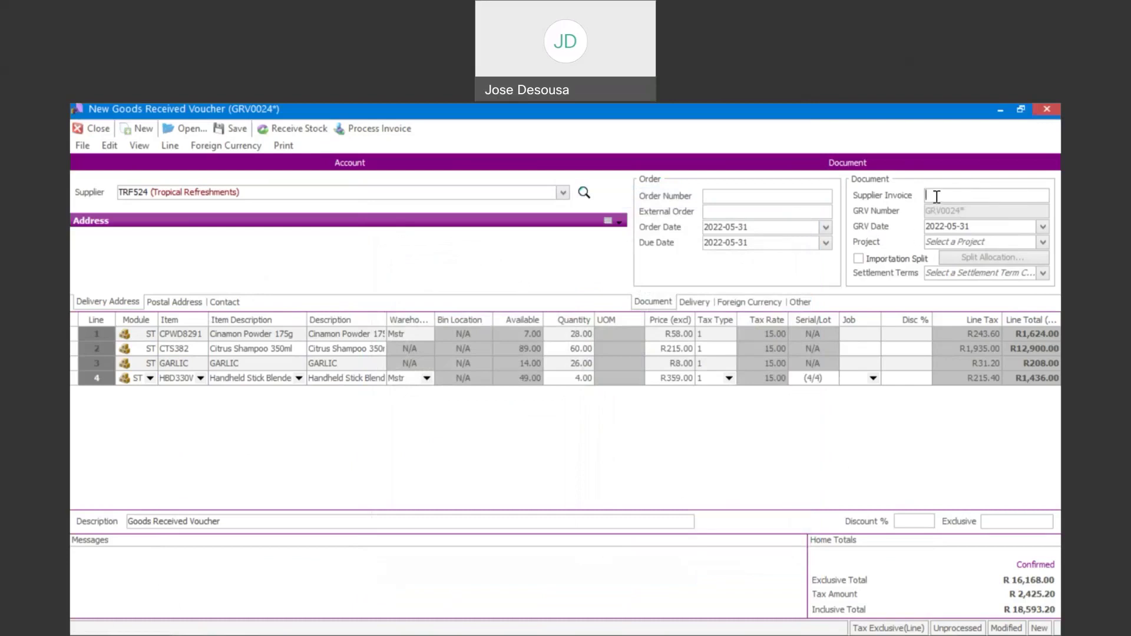
type("S45321")
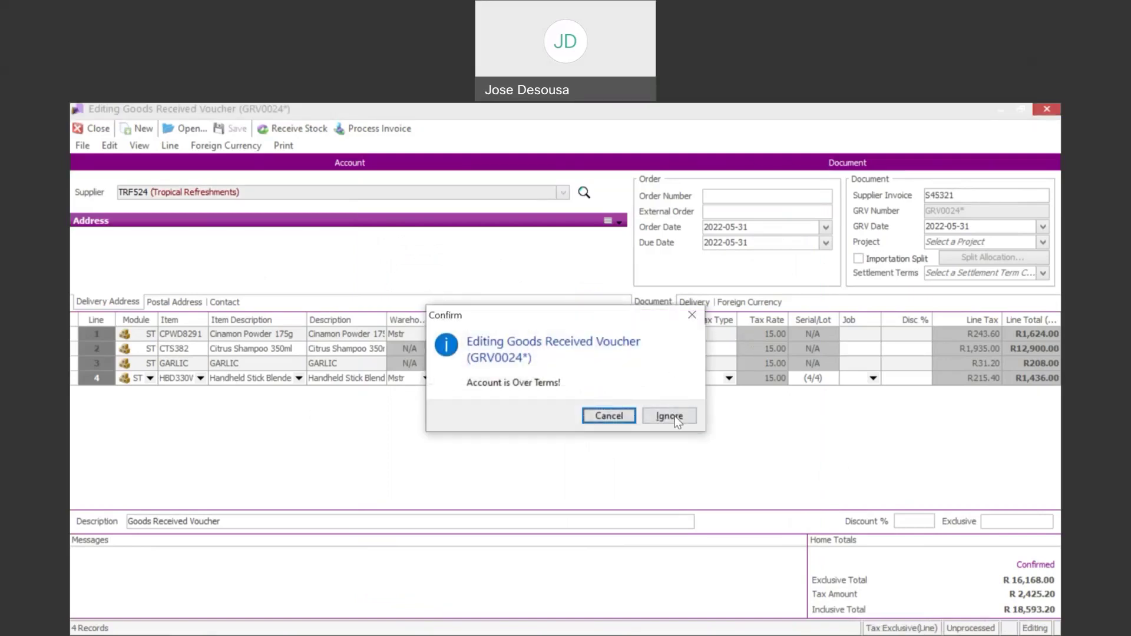
Step: Ignore the 'Account is Over Terms!' warning, then print and review the GRV0024 preview
left_click(673, 415)
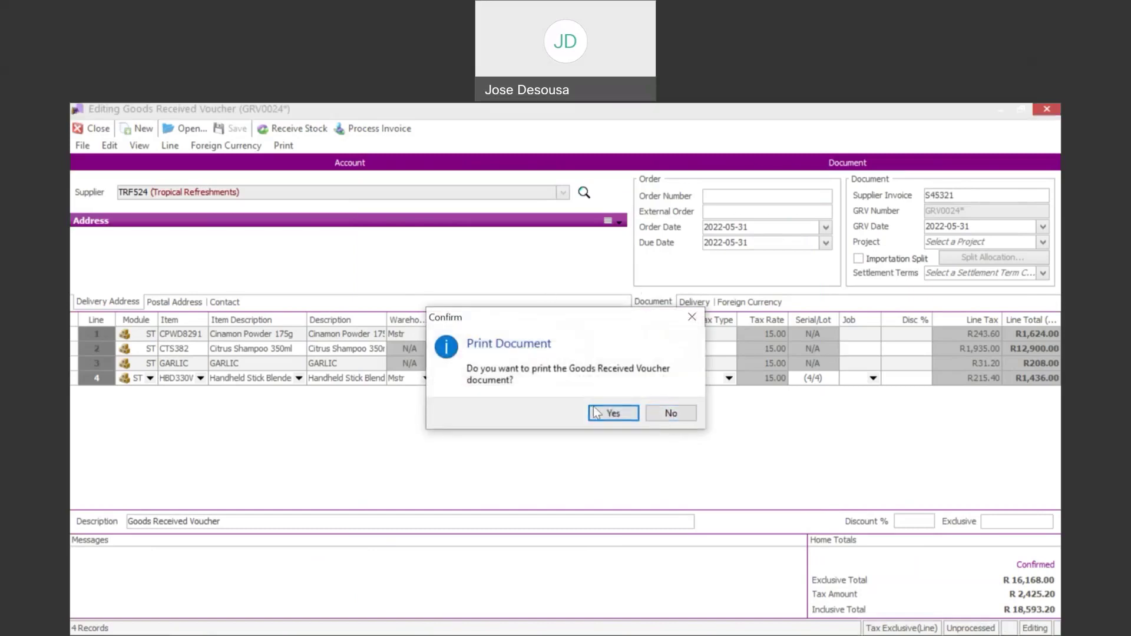
left_click(605, 415)
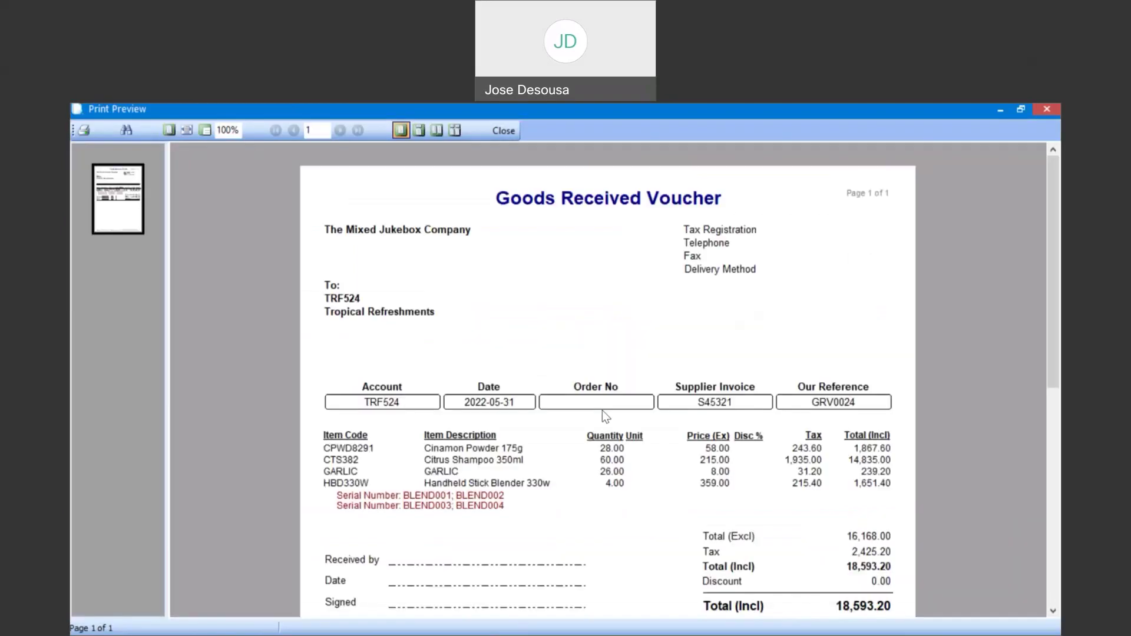
scroll(1052, 285, "down", 1)
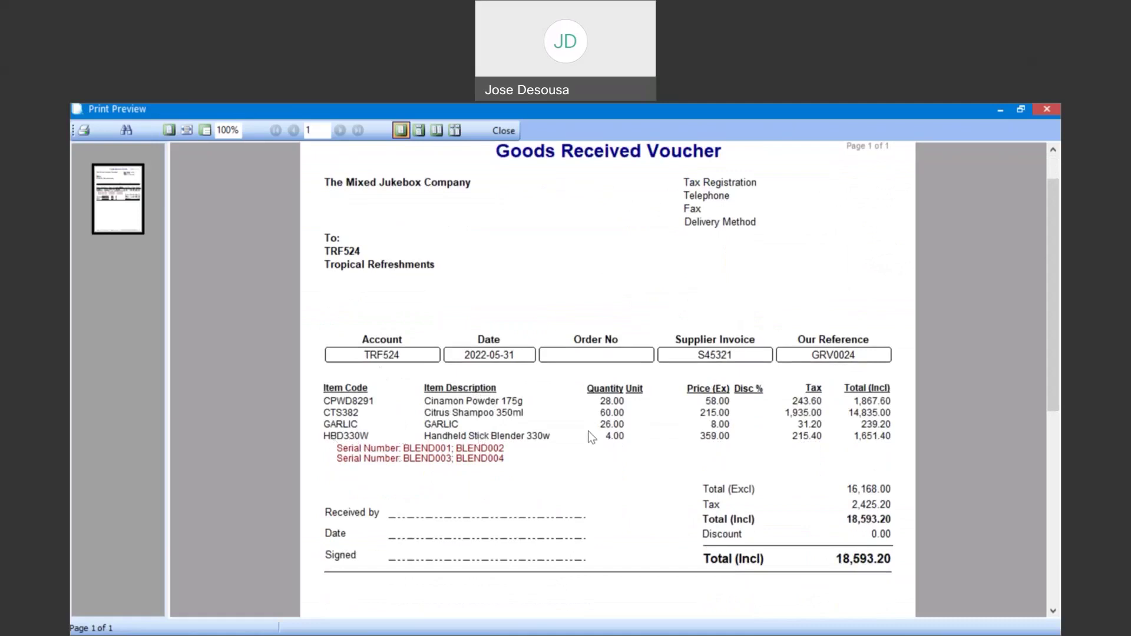
left_click(1046, 110)
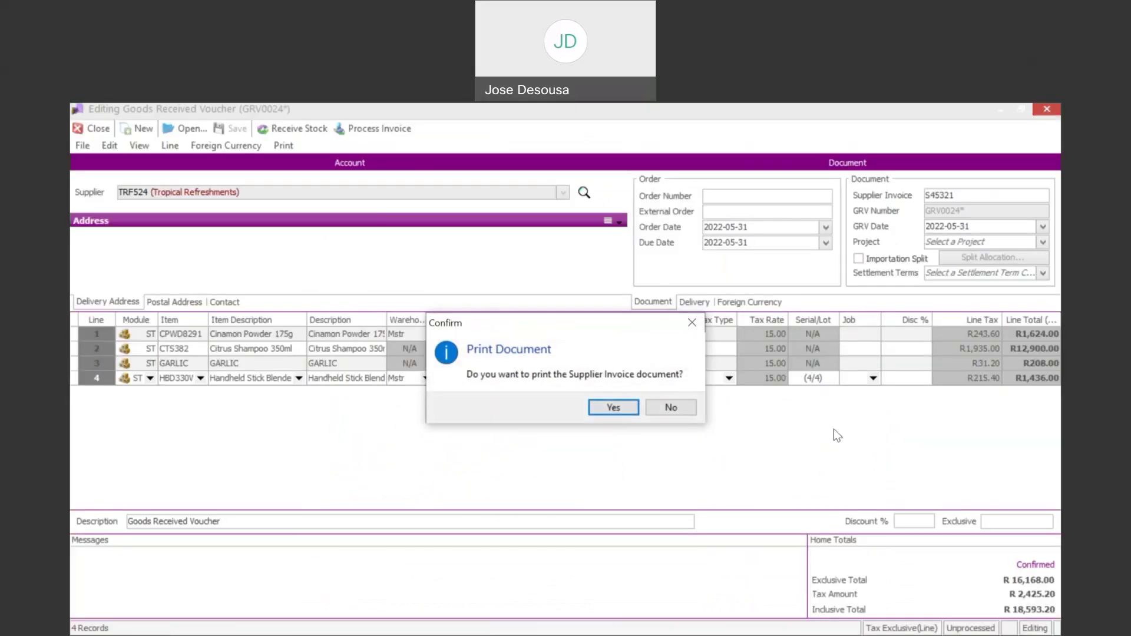
Step: Print the Supplier Invoice for S45321 and look through its preview before closing it
left_click(613, 407)
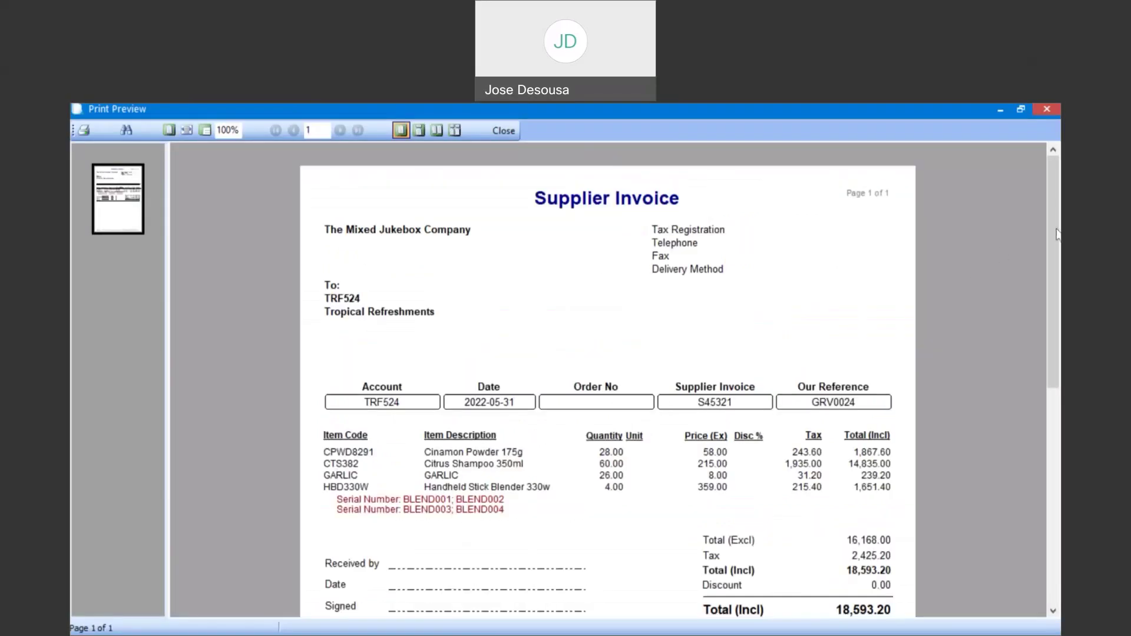
scroll(1053, 227, "down", 3)
scroll(1053, 227, "up", 3)
left_click(1045, 111)
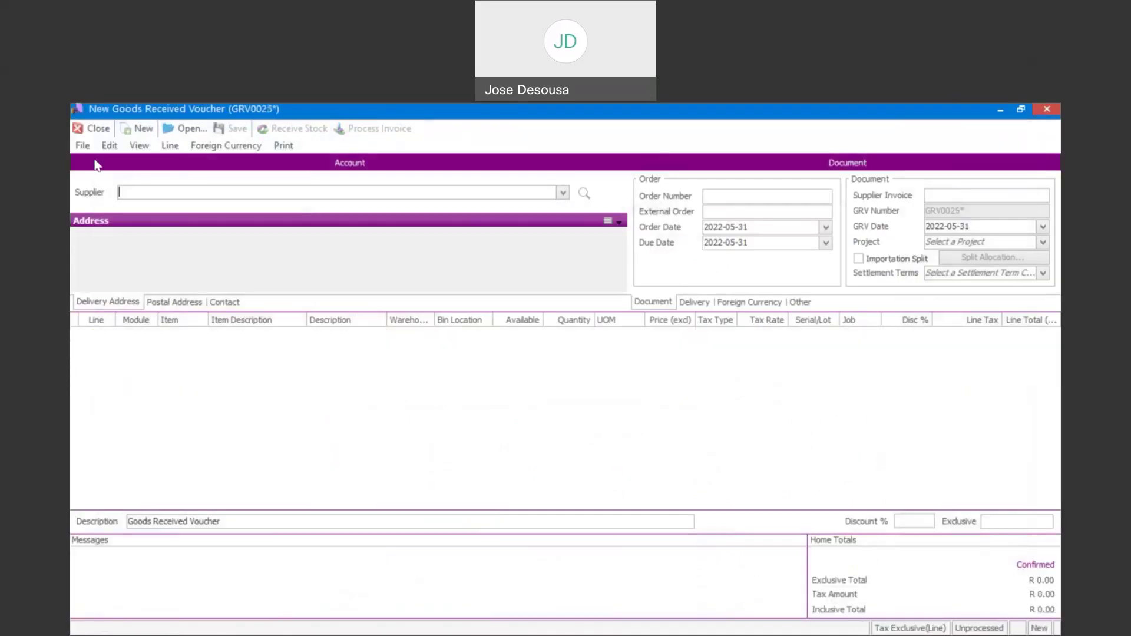
Step: Close the blank voucher GRV0025 and create Return to Supplier document RTS0003
left_click(99, 129)
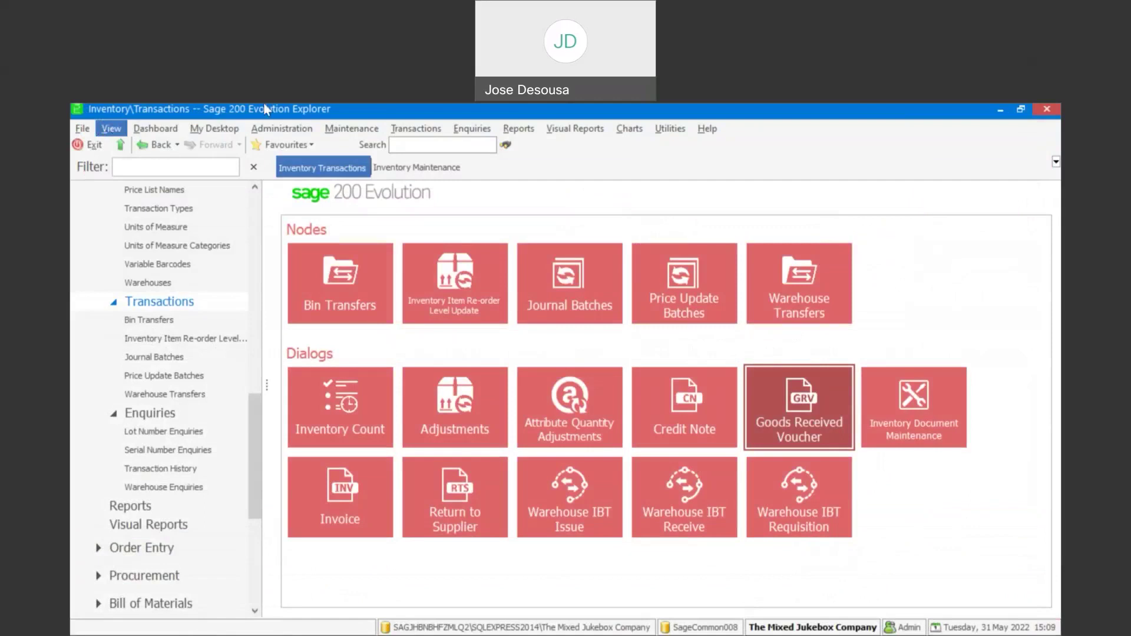
left_click(459, 497)
left_click(459, 498)
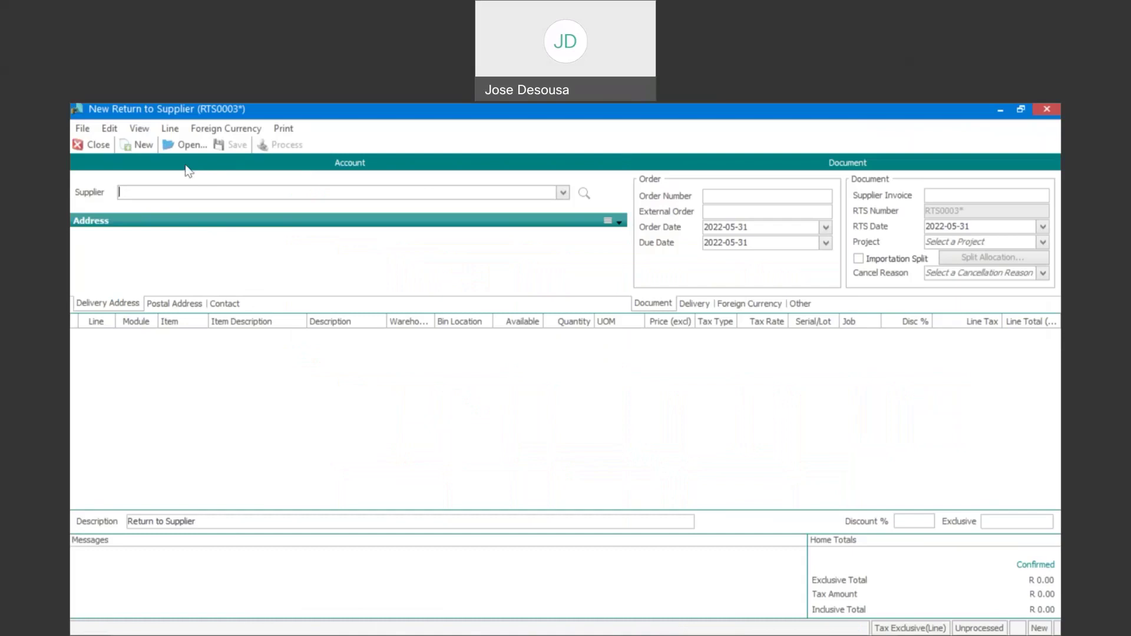
Step: Search archived GRV & SINV documents for supplier TRF524, filtering by transaction date
left_click(183, 144)
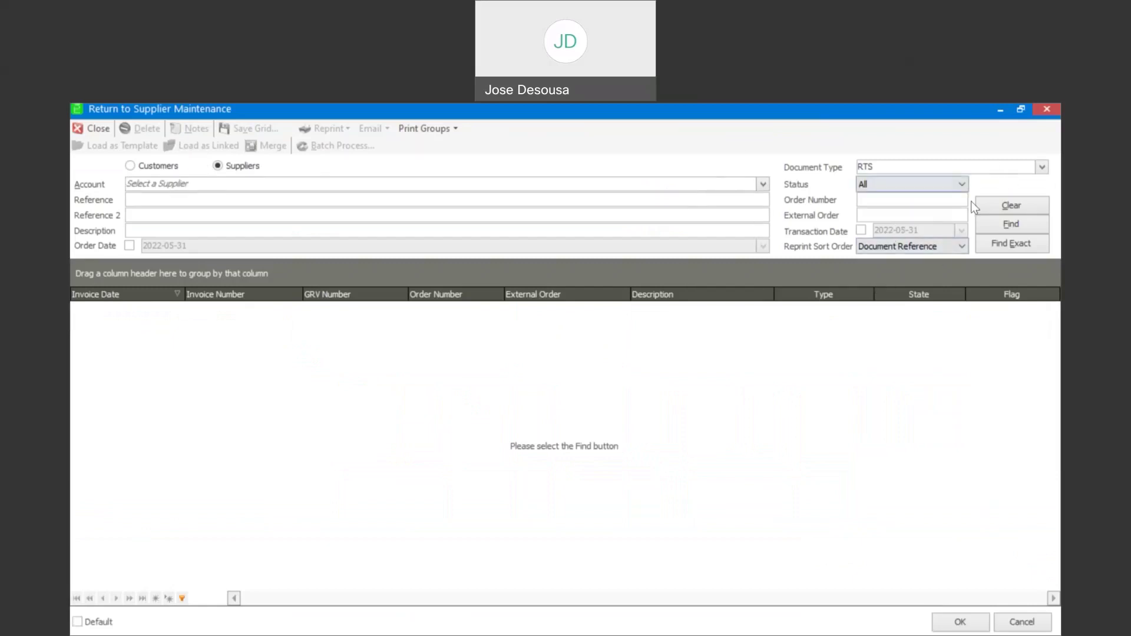
left_click(861, 230)
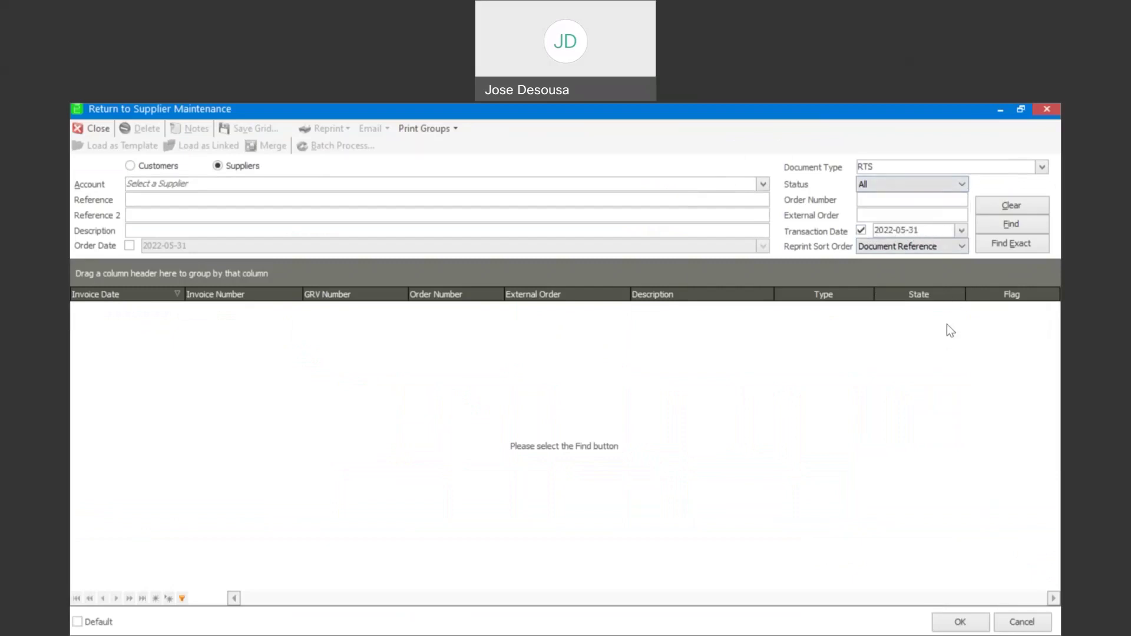
left_click(1040, 167)
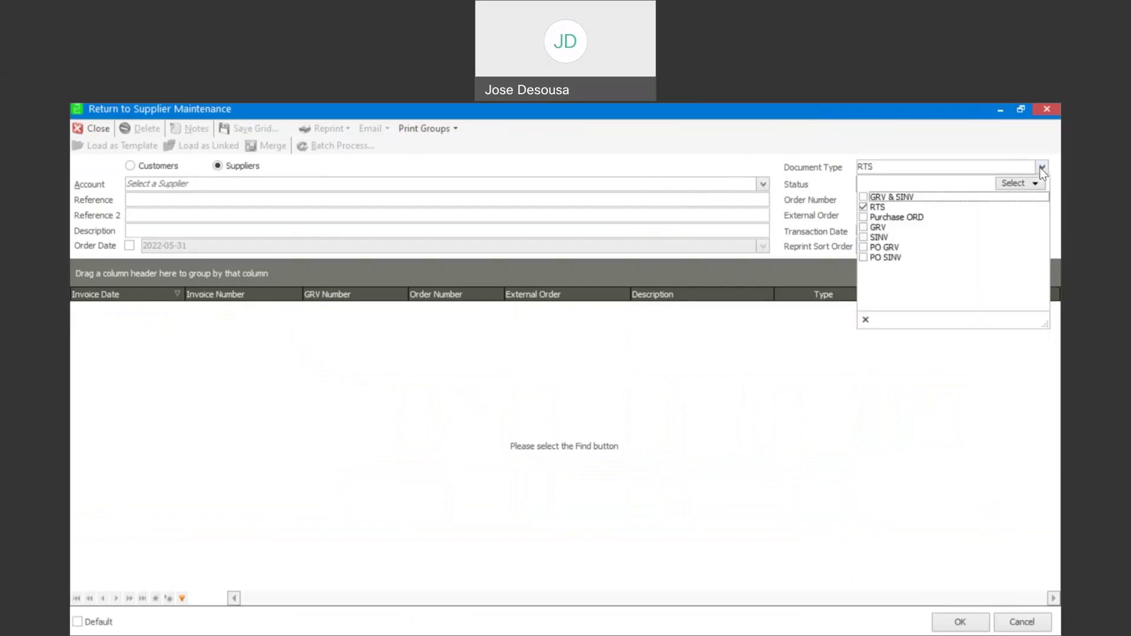
left_click(864, 206)
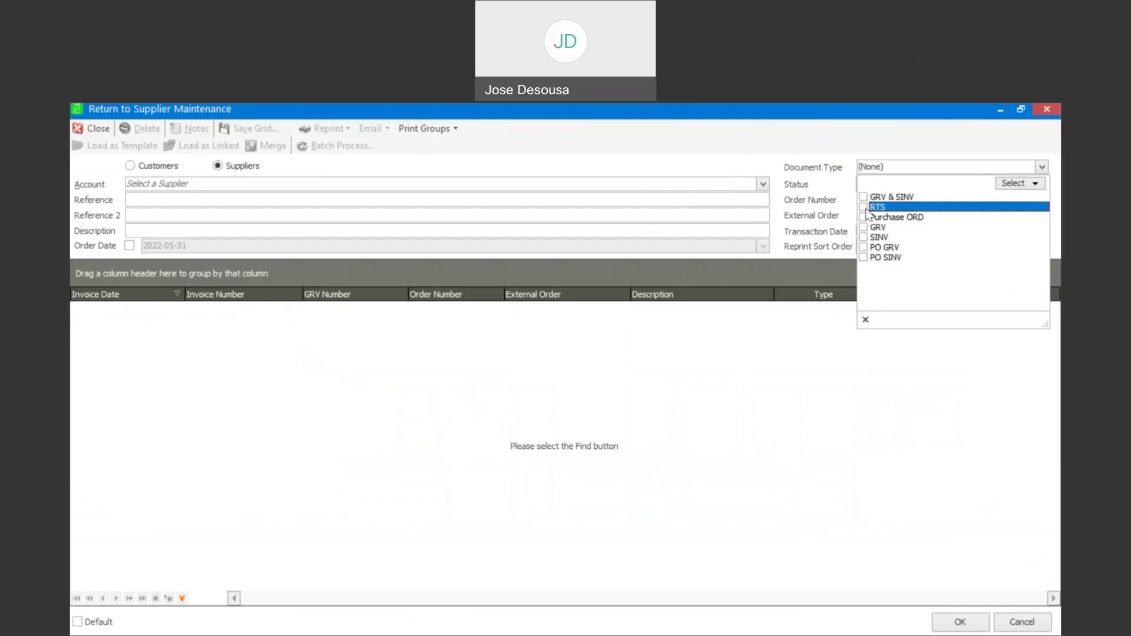
left_click(863, 197)
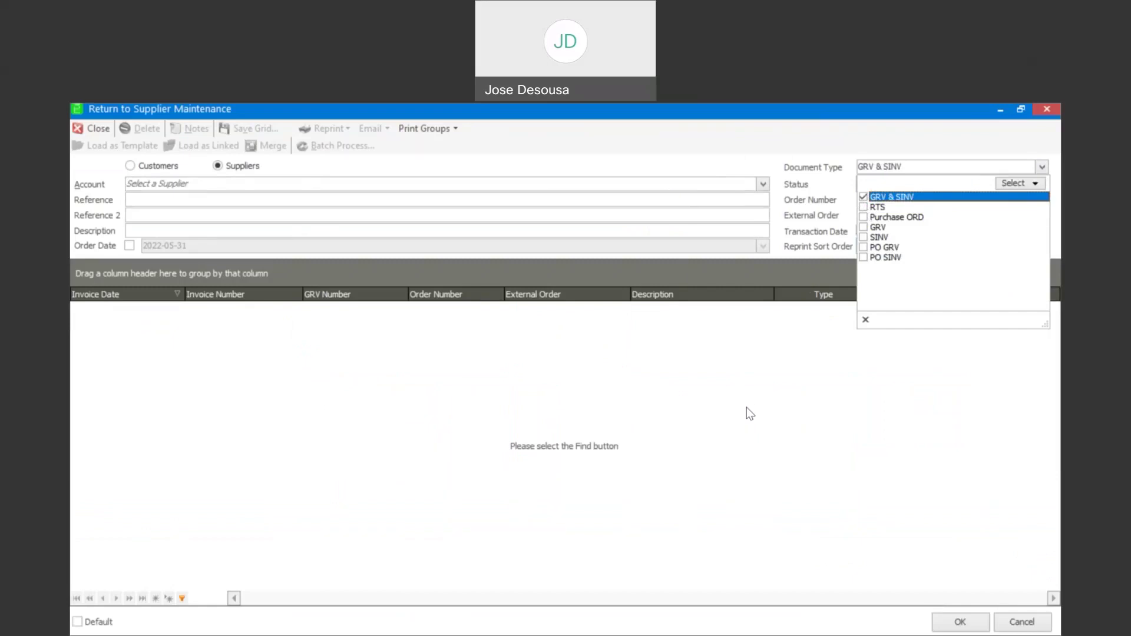
left_click(763, 184)
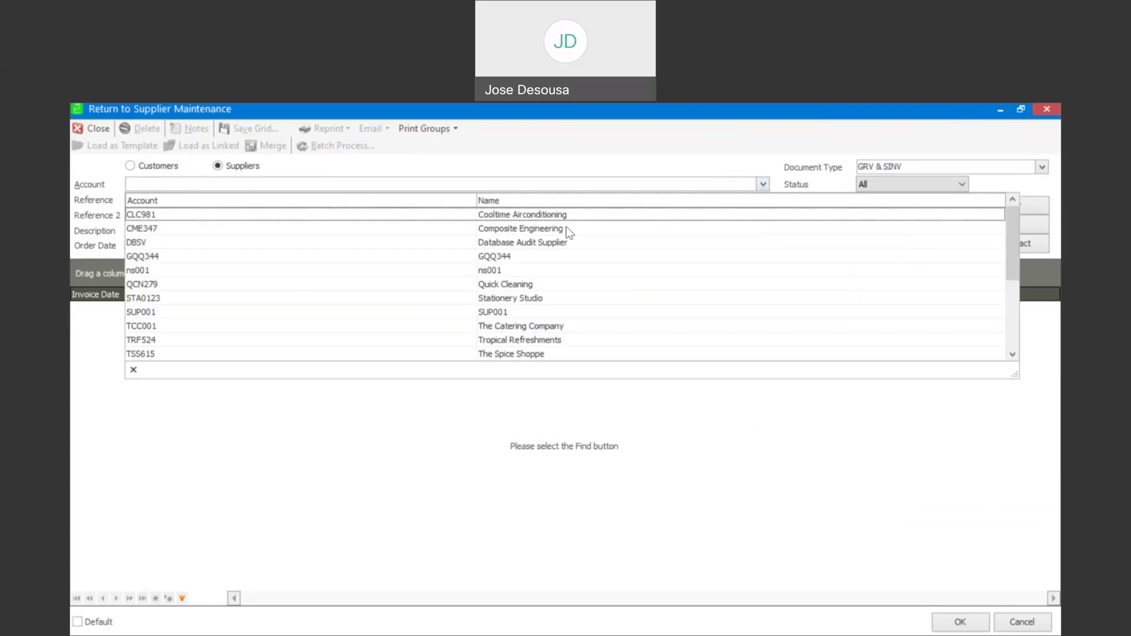
left_click(472, 342)
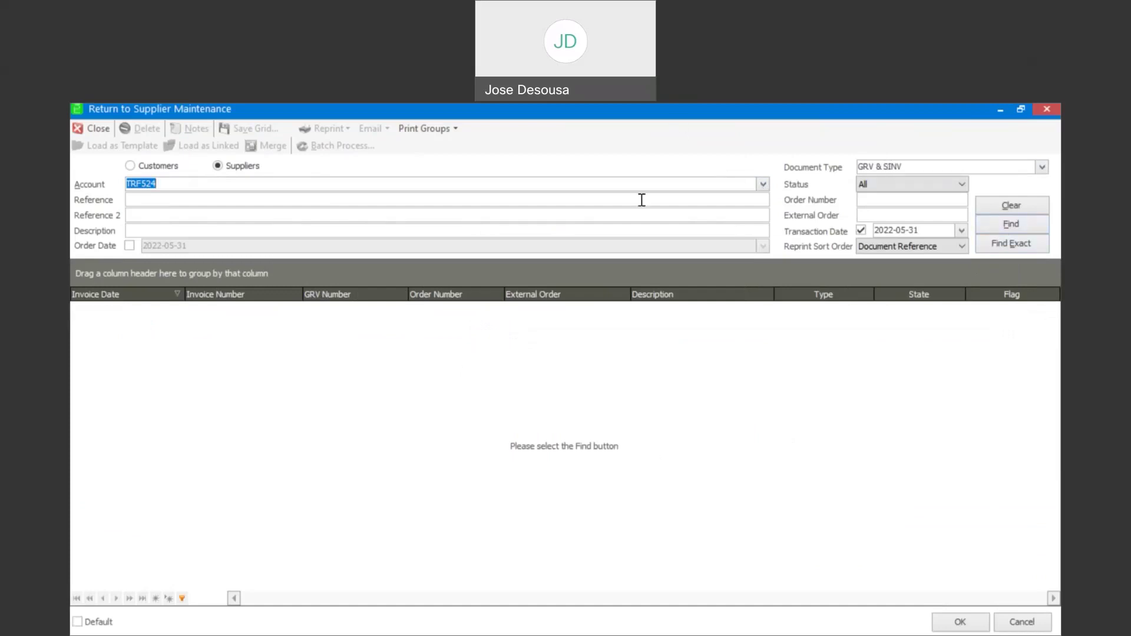
left_click(1013, 225)
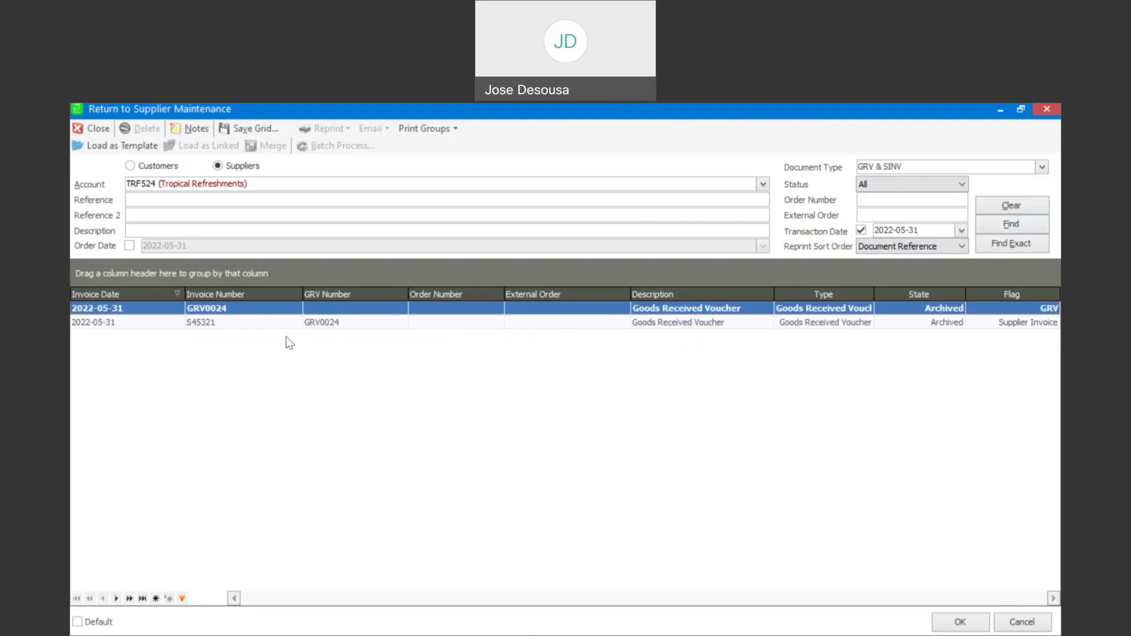
Step: Load supplier invoice S45321 as a linked return, filling RTS0003 with its four lines
left_click(342, 326)
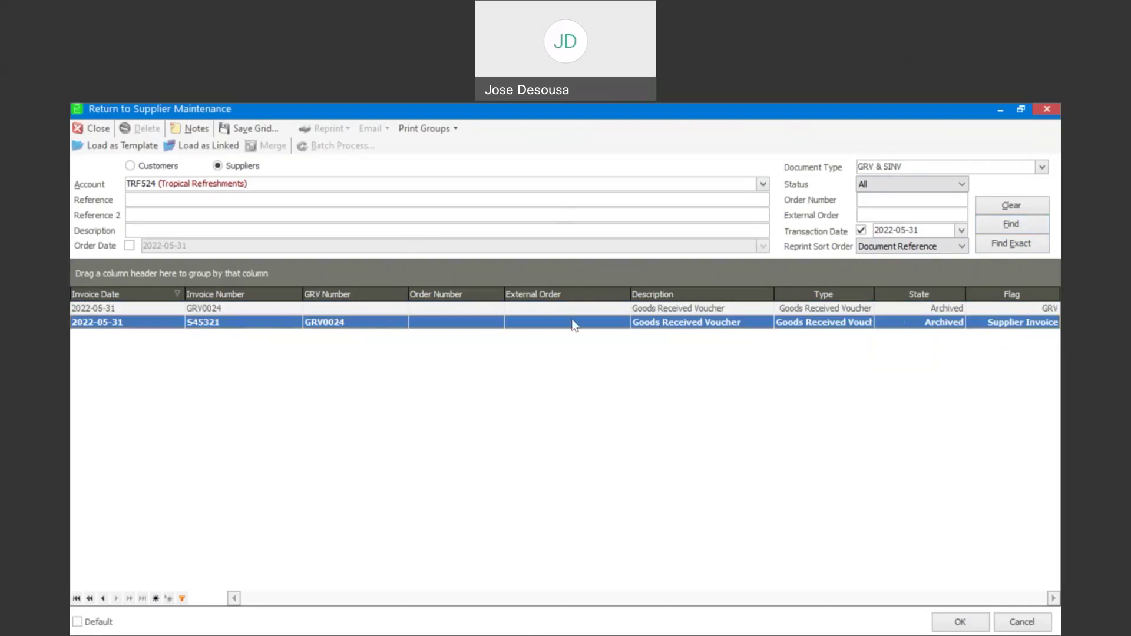
left_click(203, 146)
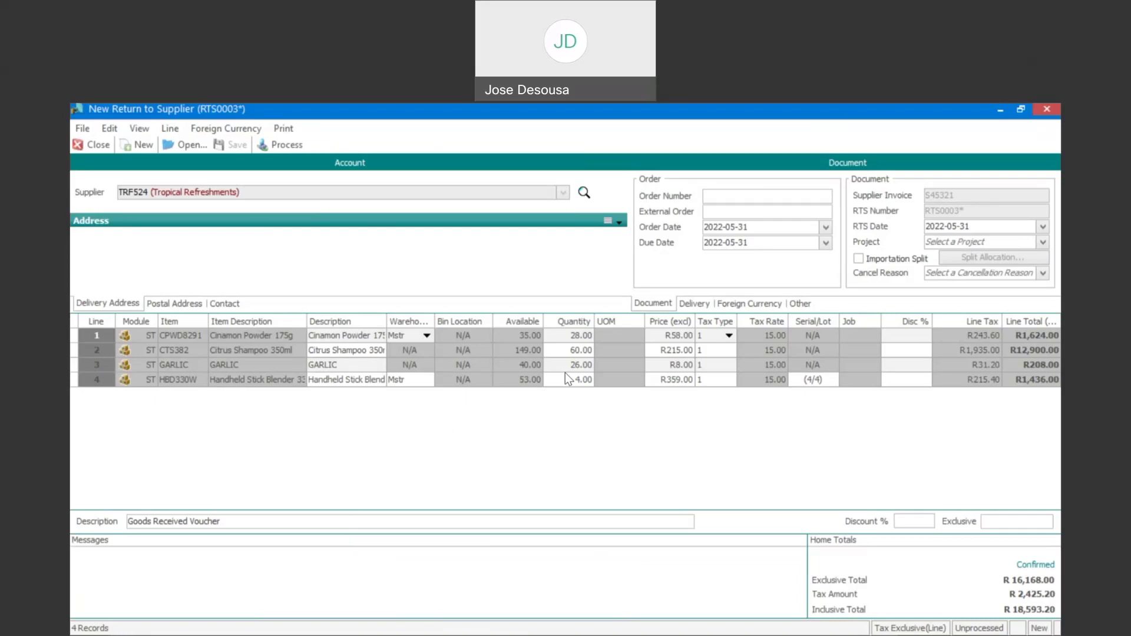
Step: Enter return quantities 25, 14 and 3 on lines 2–4, bringing the total to R9,829.05
left_click(570, 352)
type("25")
key("Tab")
key("Tab")
key("Tab")
key("Tab")
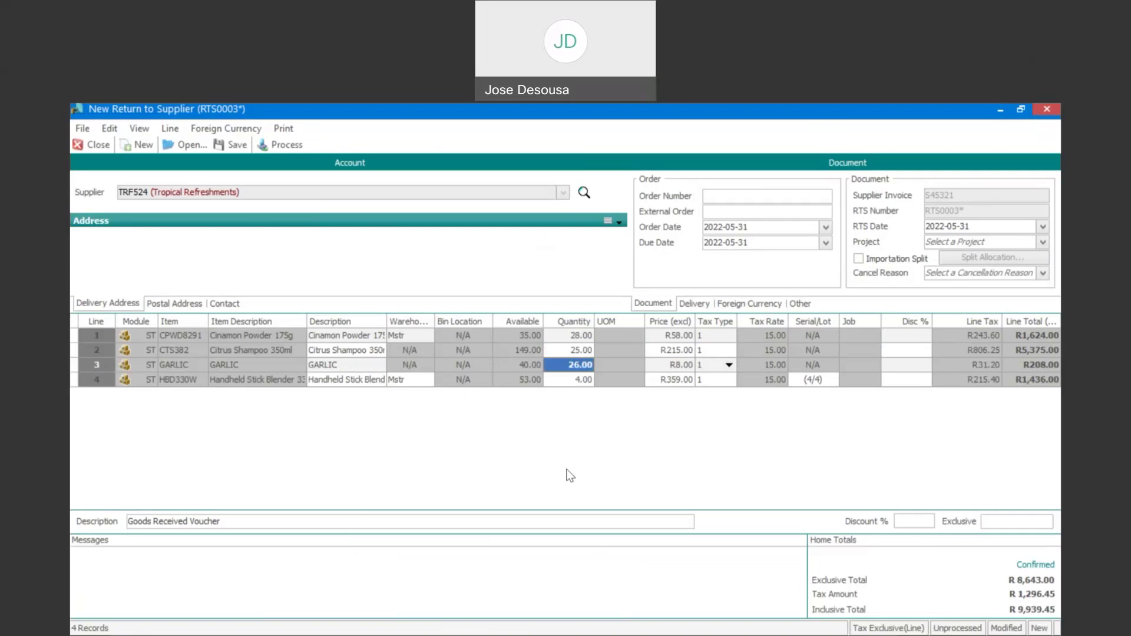
type("14")
key("Tab")
key("Tab")
key("Tab")
key("Tab")
key("Tab")
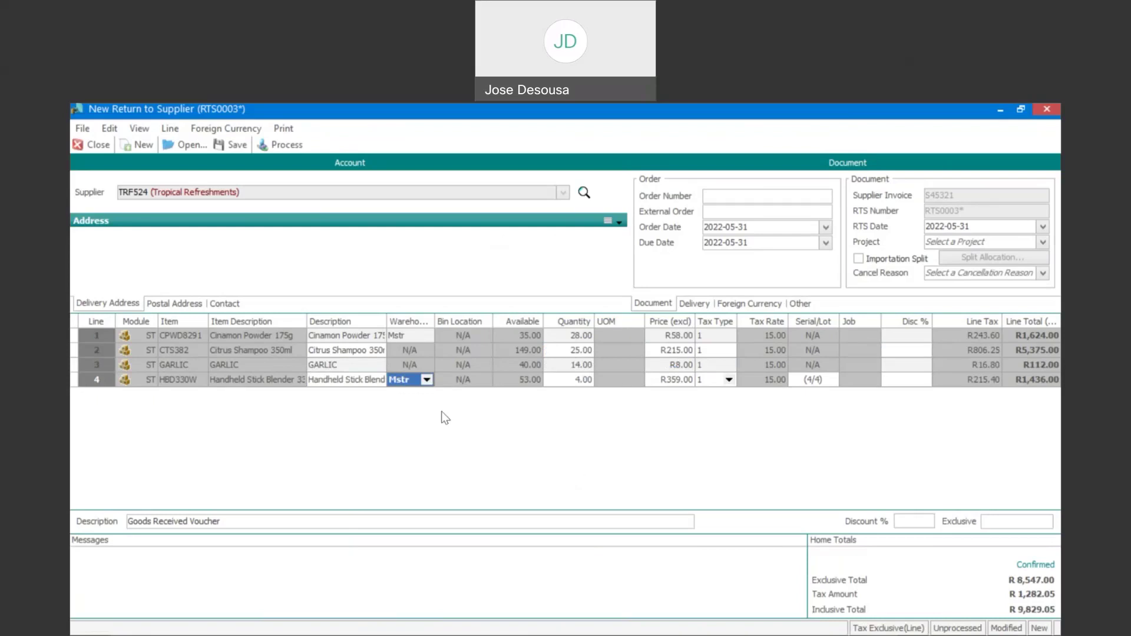
left_click(563, 379)
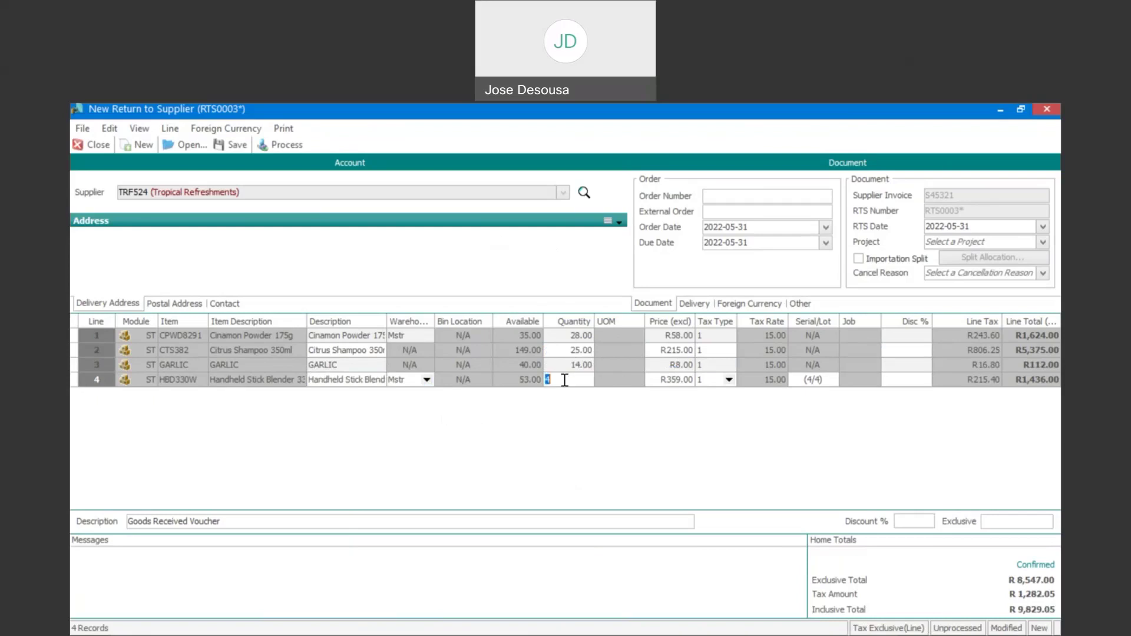
type("3")
key("Tab")
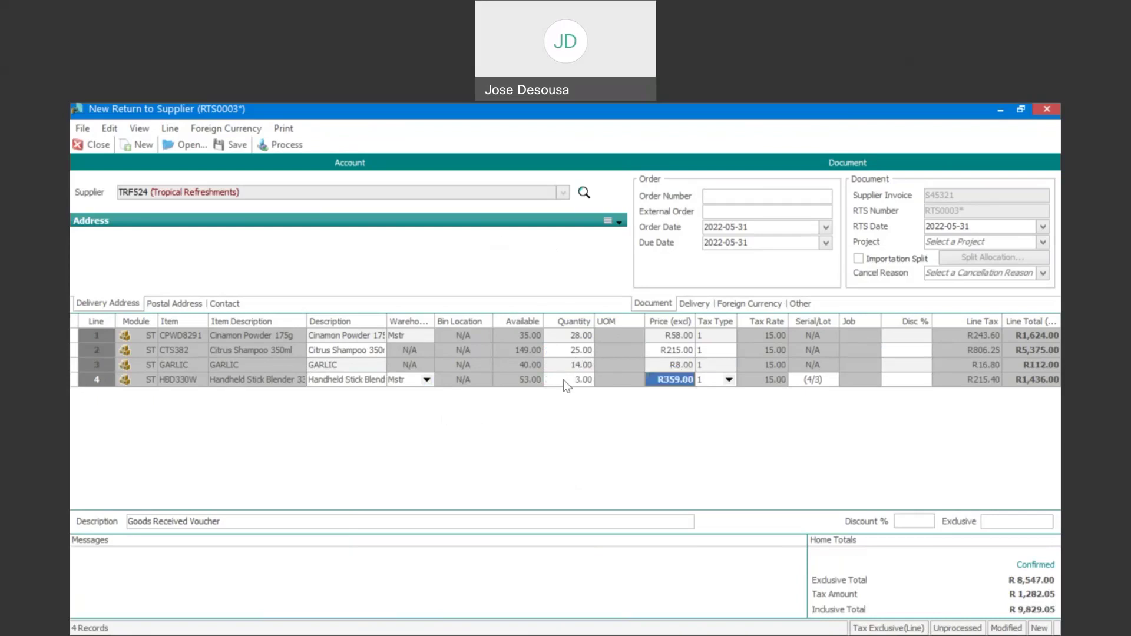
key("Tab")
key("Tab")
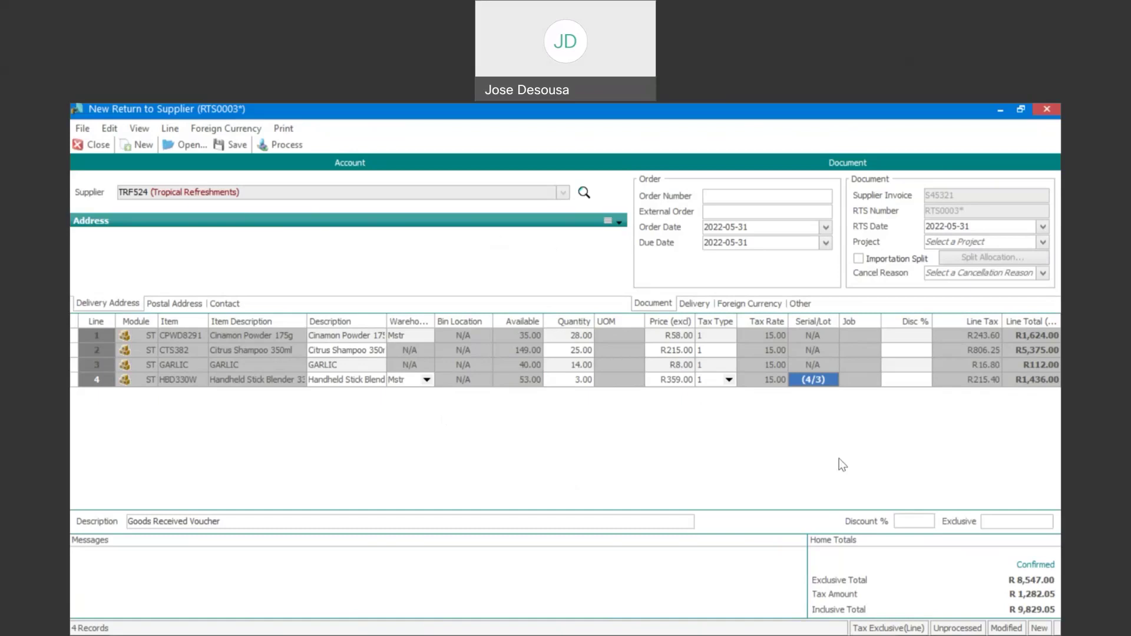
Step: Remove serial BLEND004 from the blender line, keeping BLEND001 to BLEND003 allocated
double_click(817, 381)
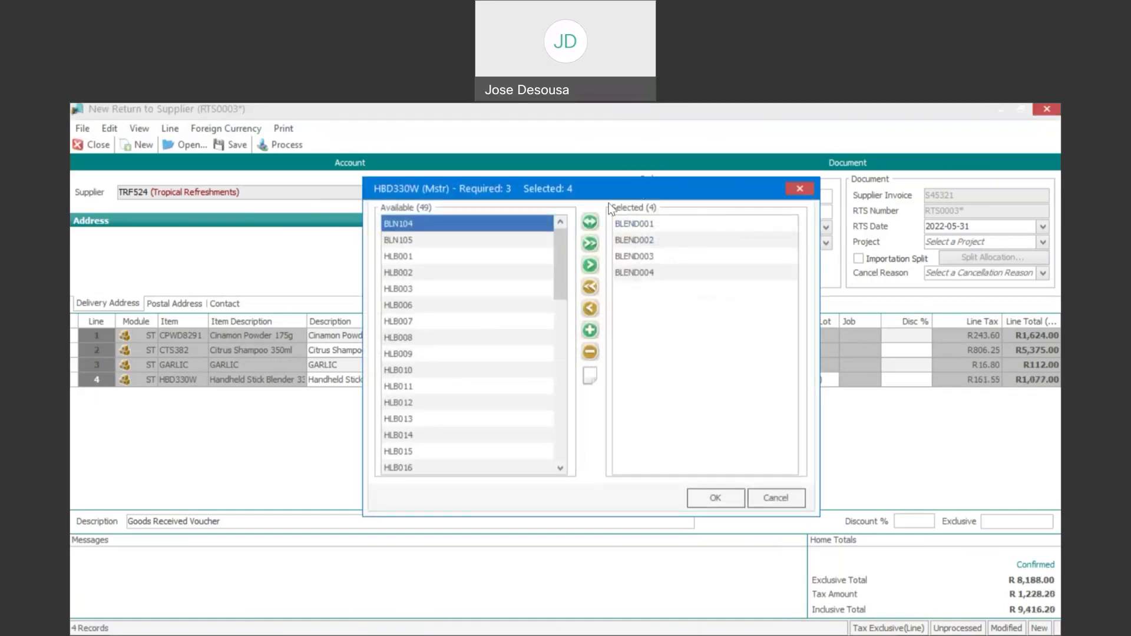
left_click(645, 277)
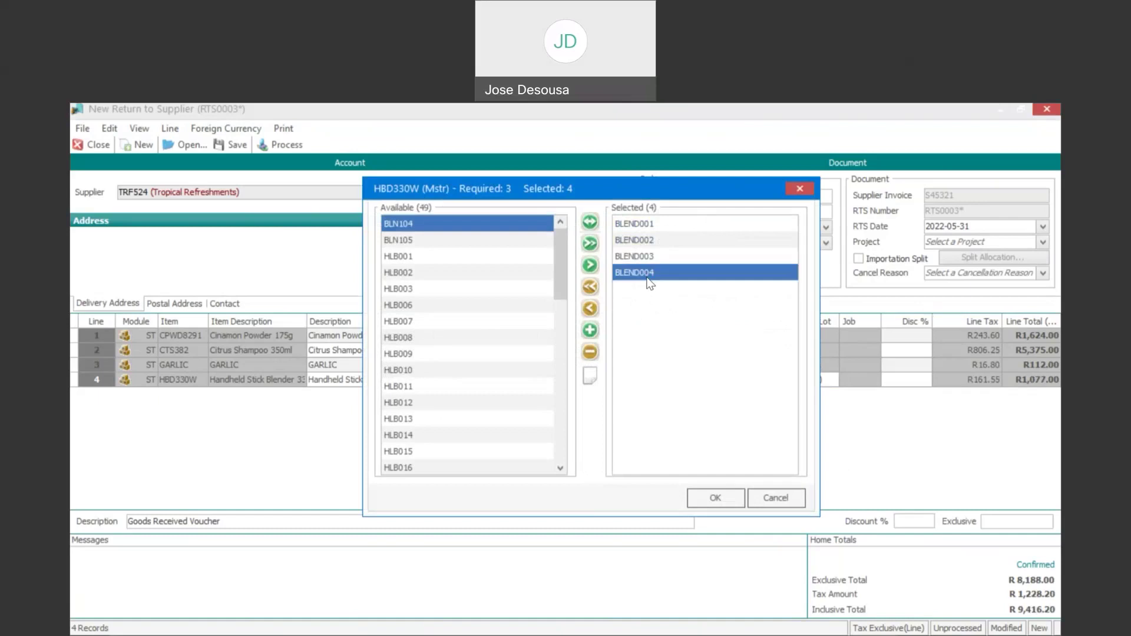
left_click(588, 309)
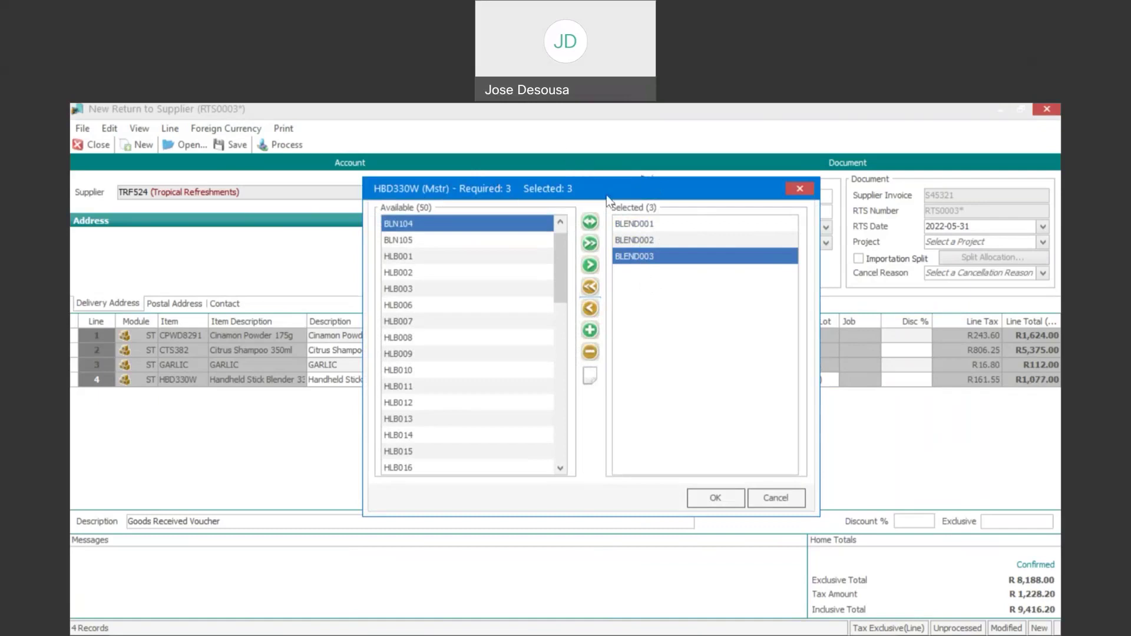
left_click(714, 498)
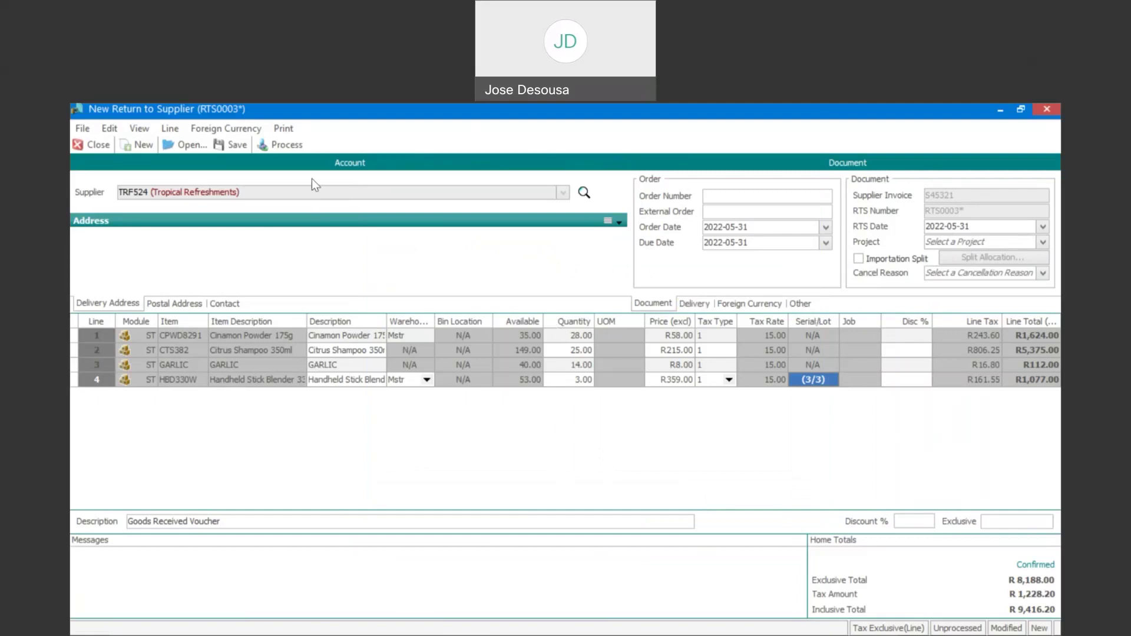
Step: Process and print RTS0003, checking the print preview before closing it
left_click(285, 146)
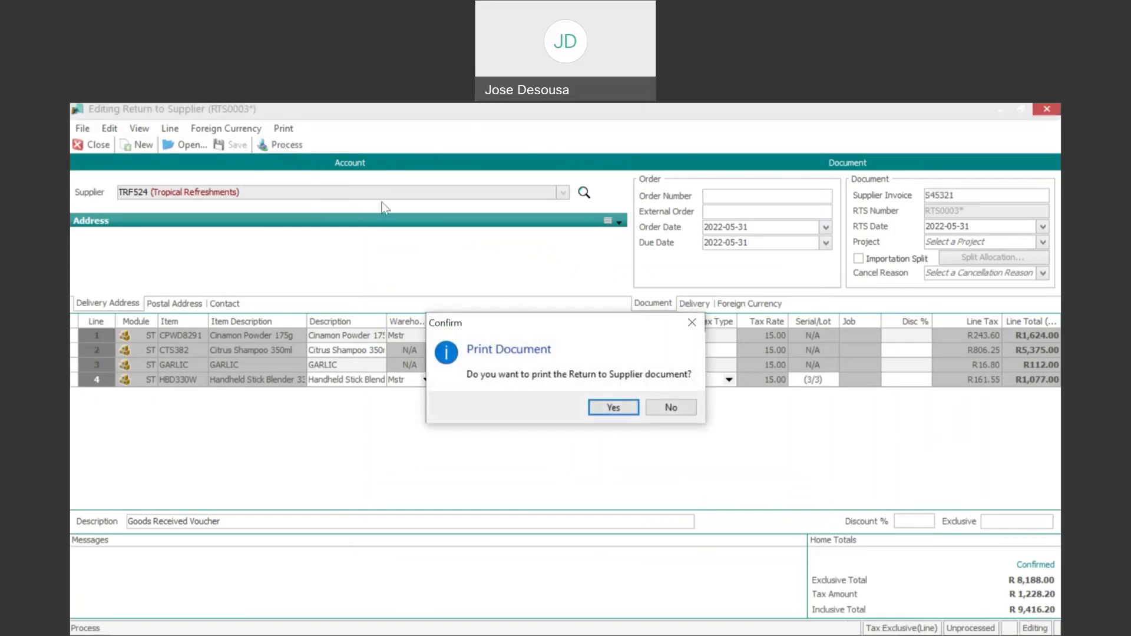
left_click(609, 408)
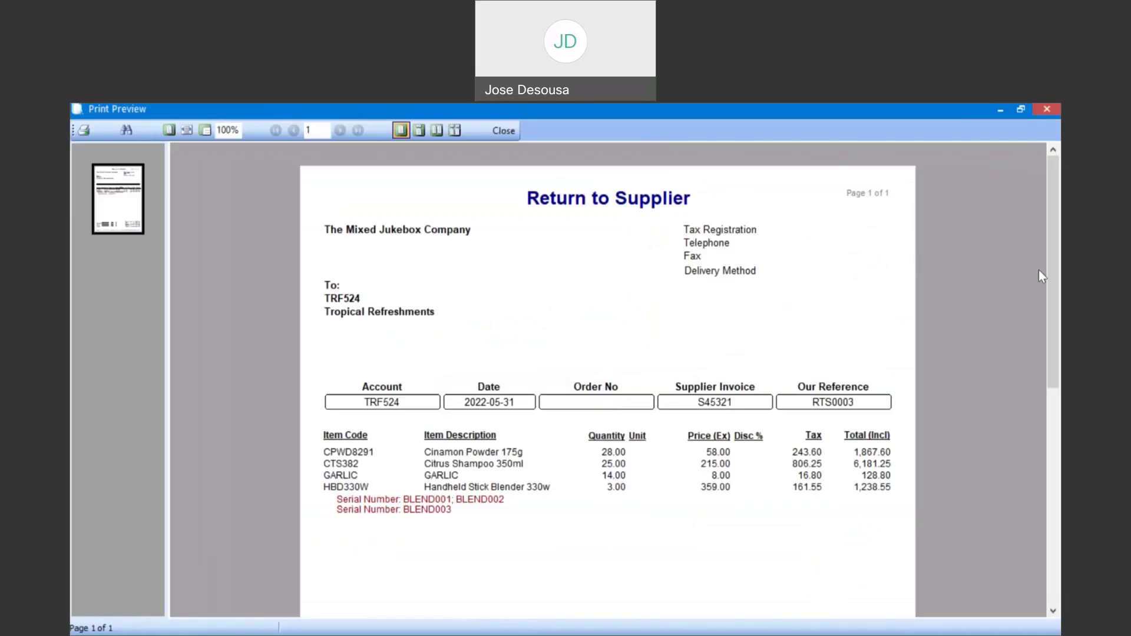
left_click_drag(1058, 269, 1057, 291)
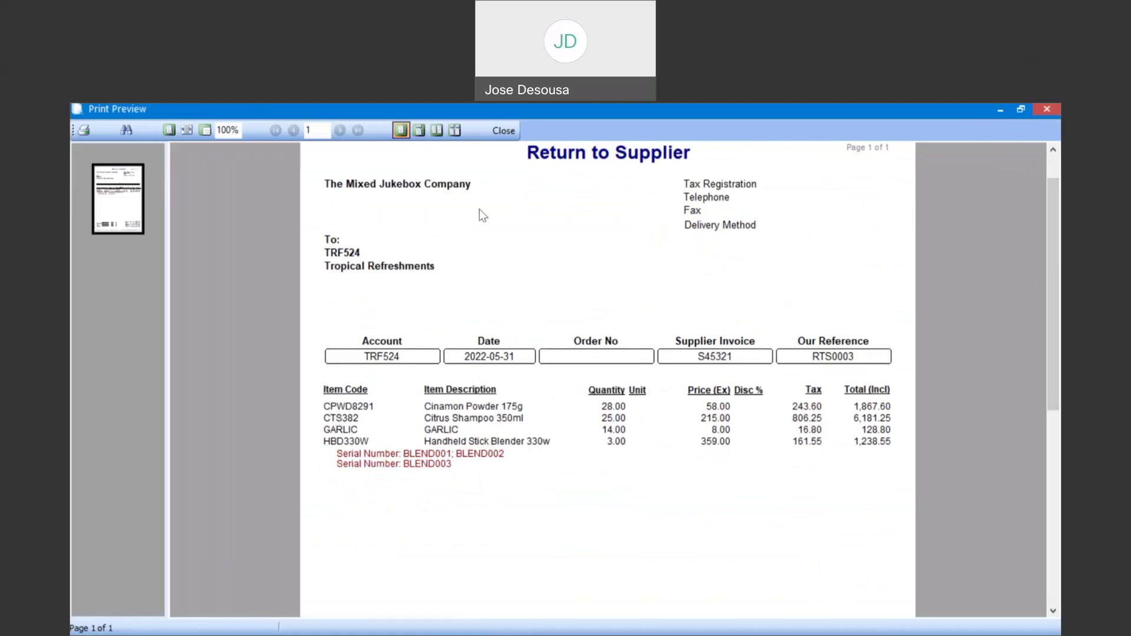
left_click(504, 130)
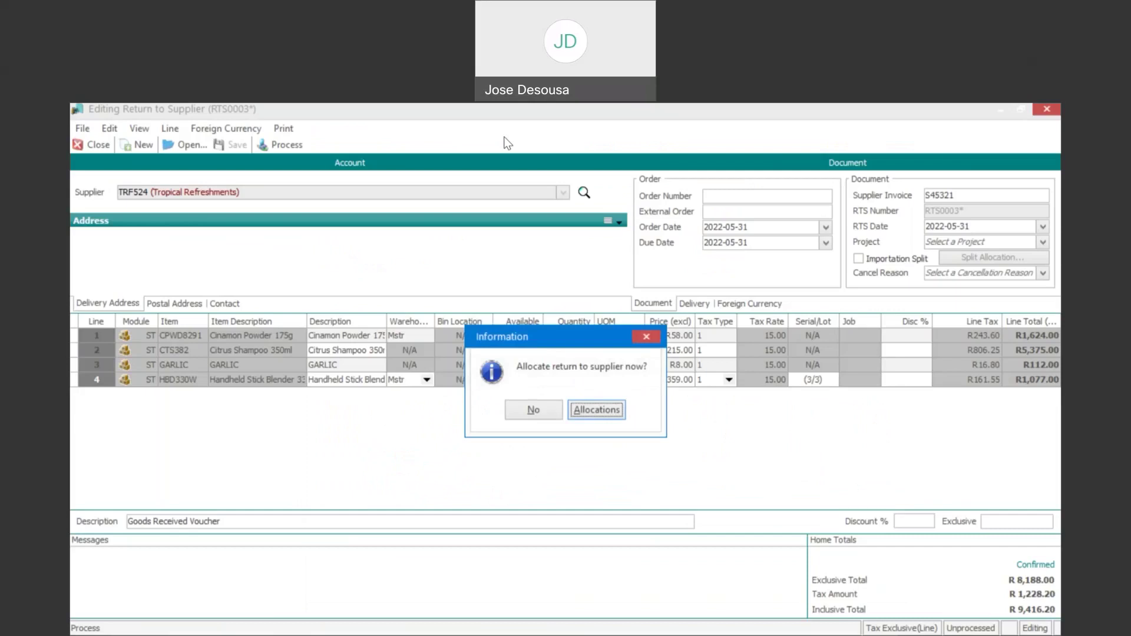
Step: Allocate RTS0003's full R9,416.20 against GRV0024, then save and close the allocations
left_click(589, 411)
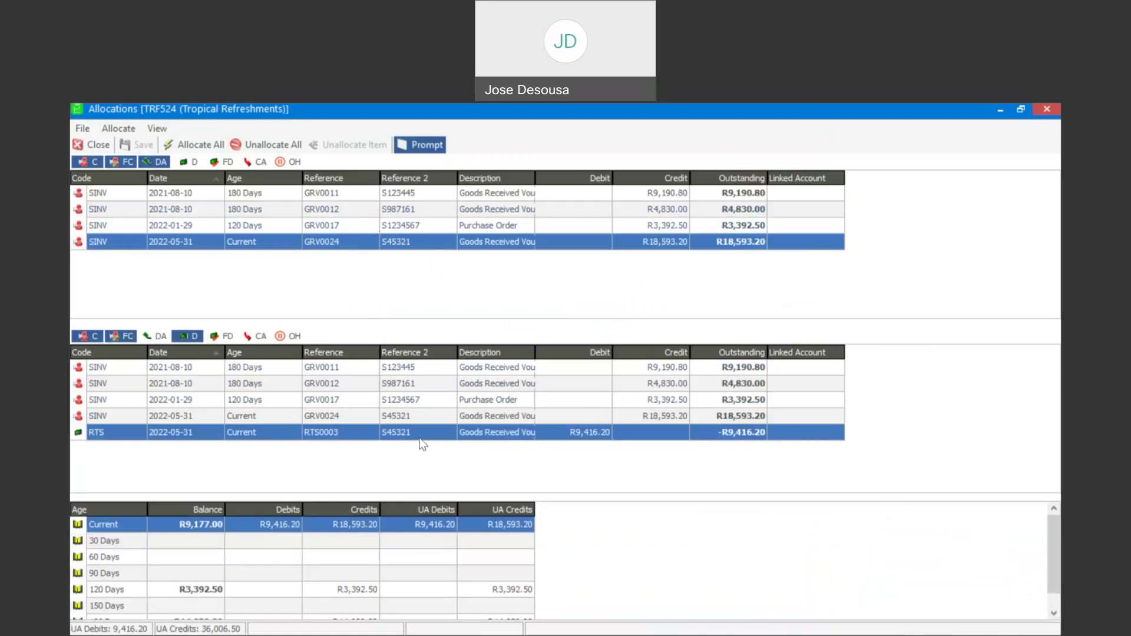
left_click_drag(426, 433, 258, 335)
left_click_drag(258, 335, 117, 242)
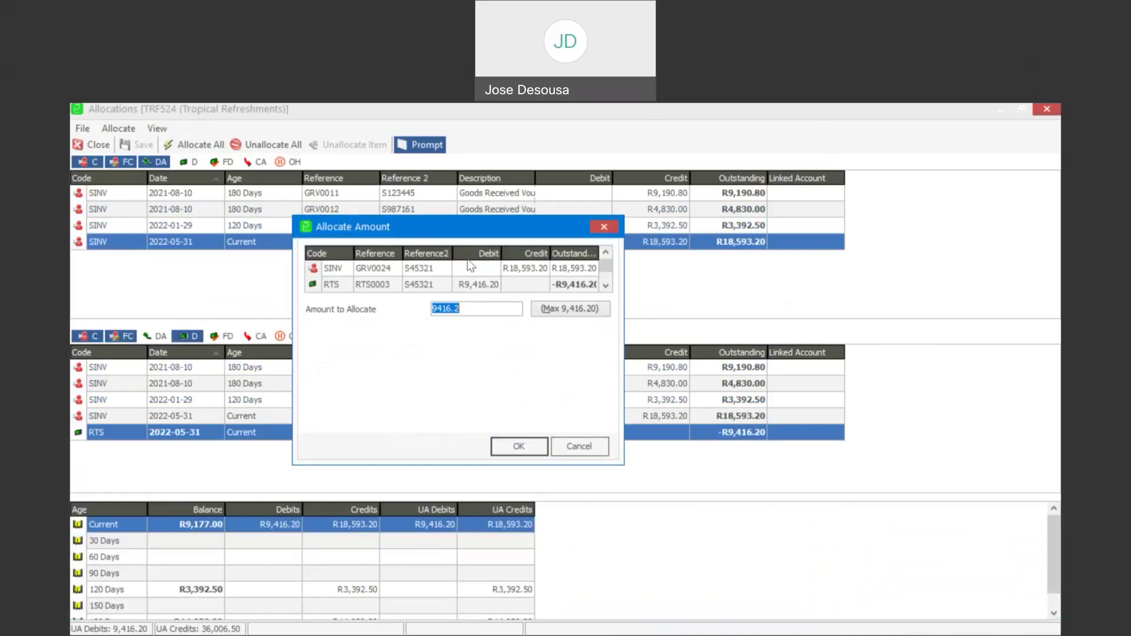
left_click(519, 451)
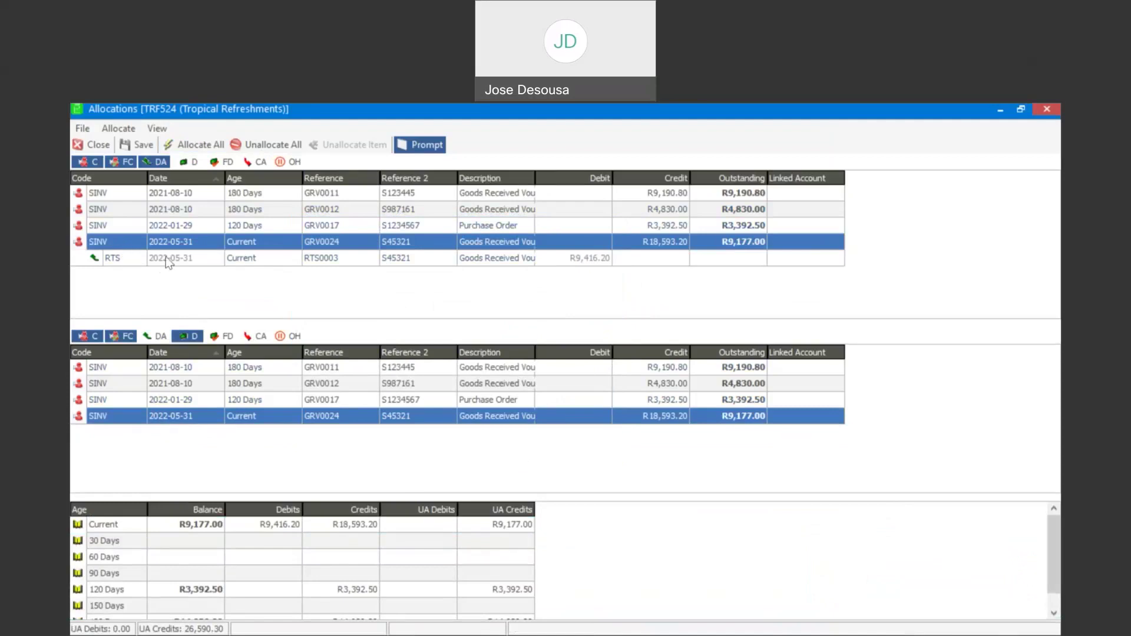
left_click(140, 144)
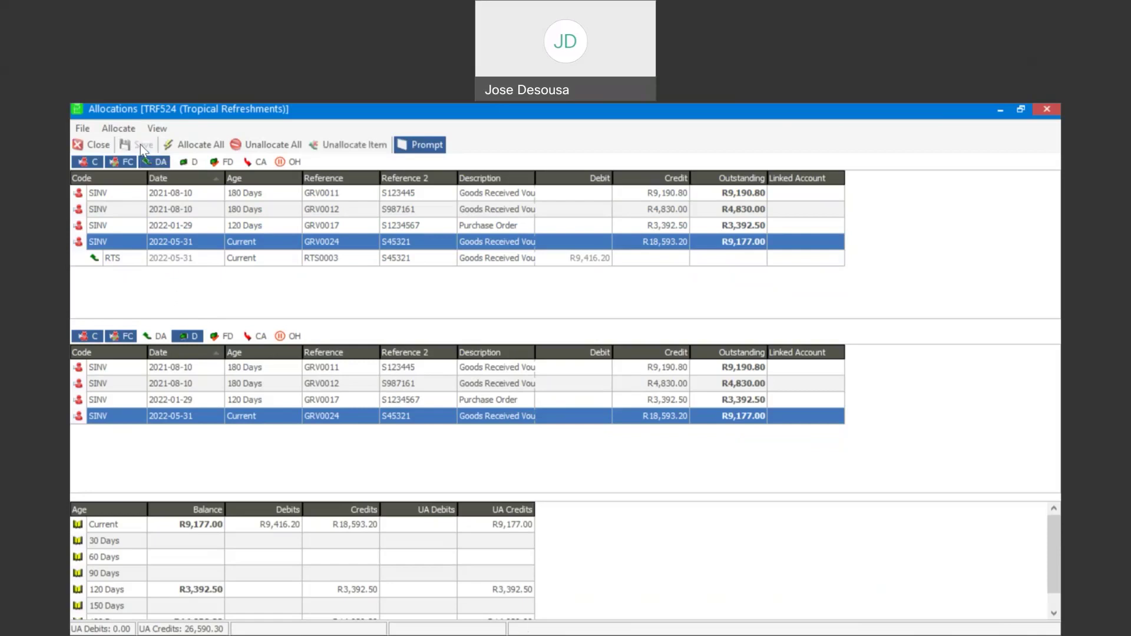
left_click(101, 148)
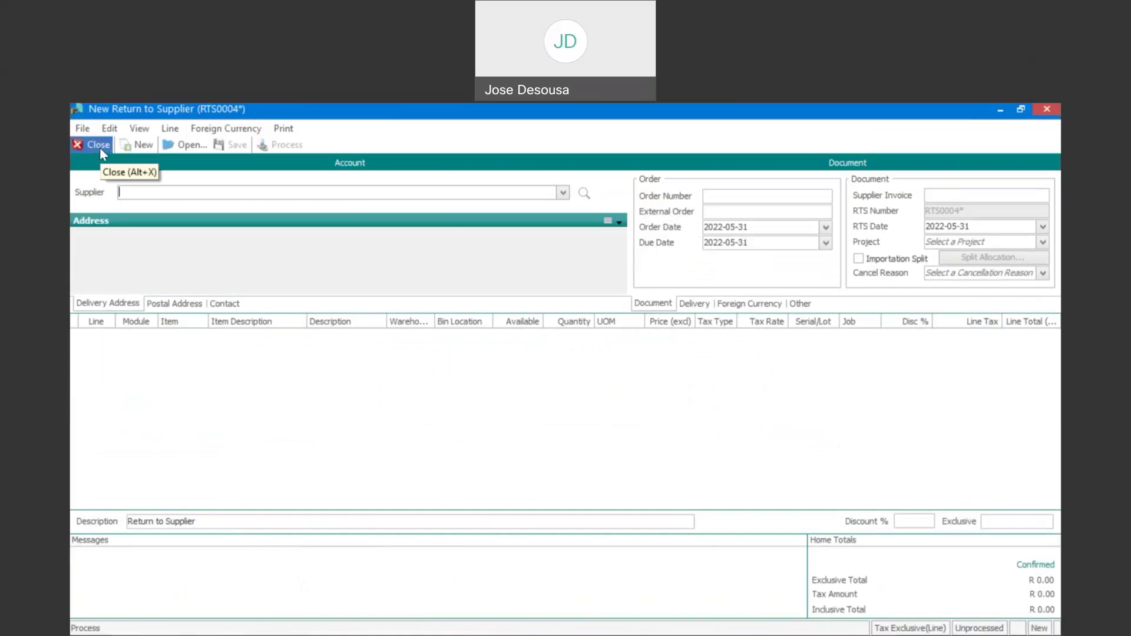
Step: Close the empty return and open Supplier Enquiries for TRF524 from the Suppliers list
left_click(98, 145)
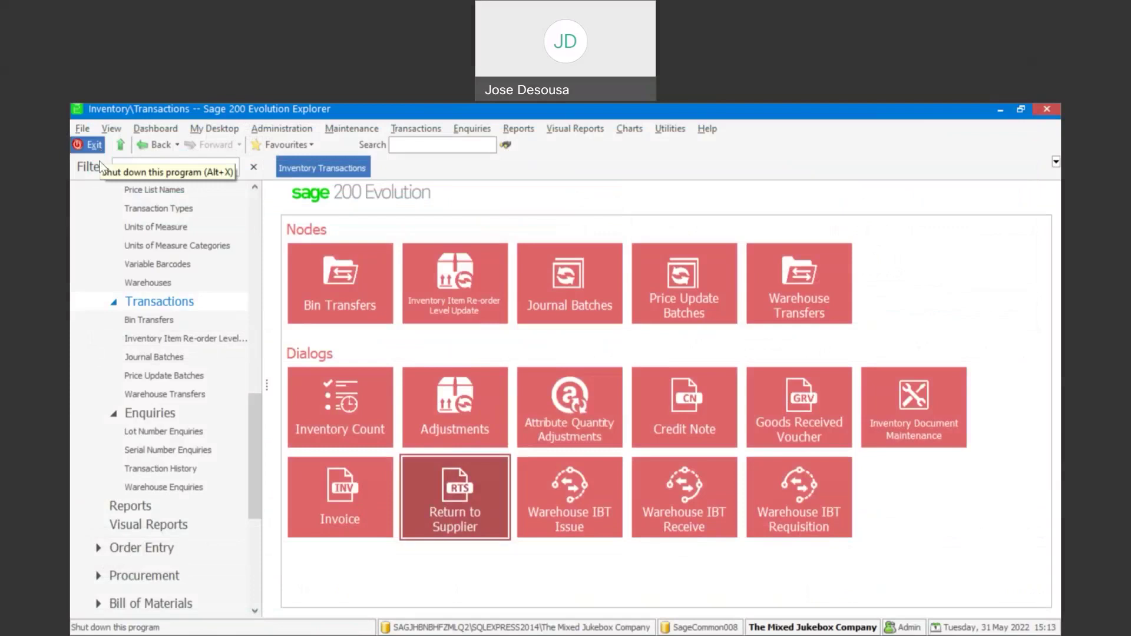
left_click_drag(250, 419, 267, 247)
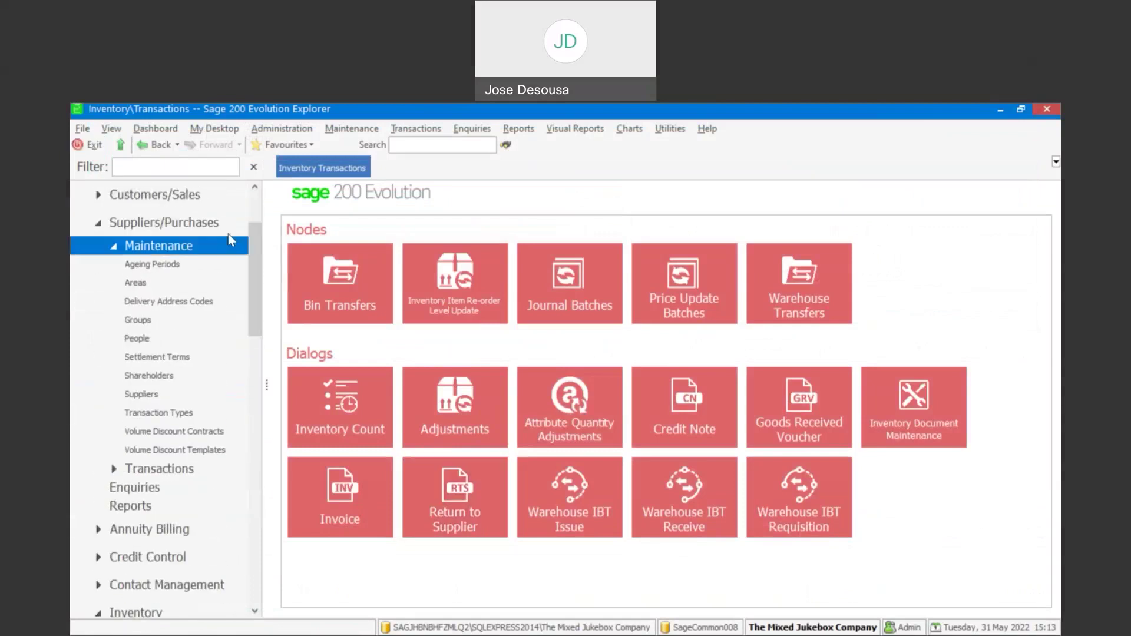
left_click(178, 400)
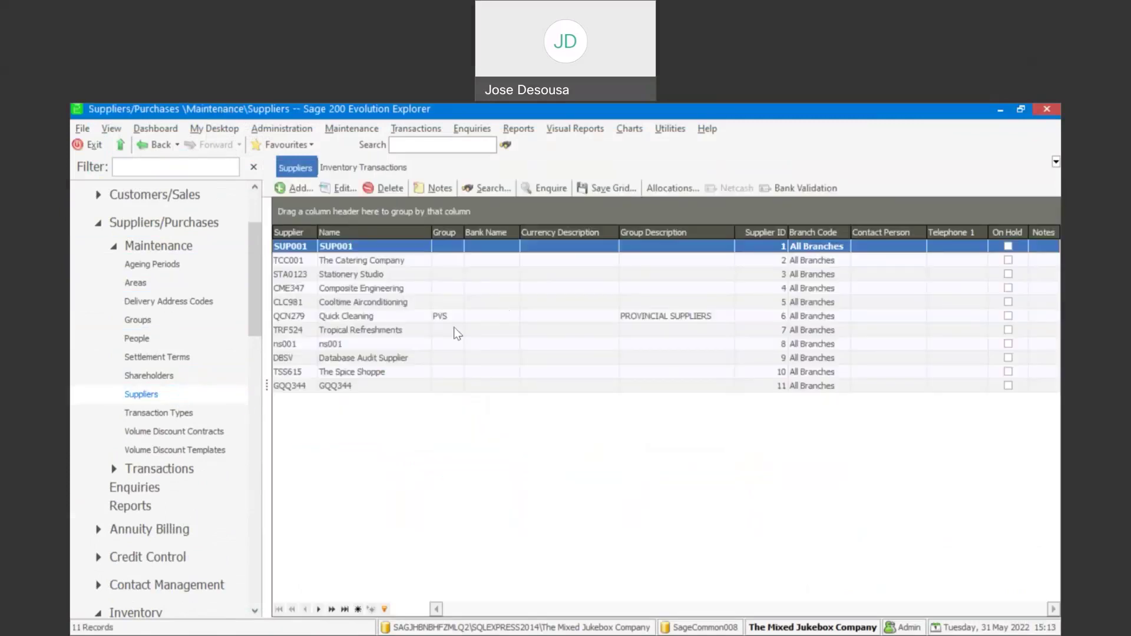
left_click(395, 330)
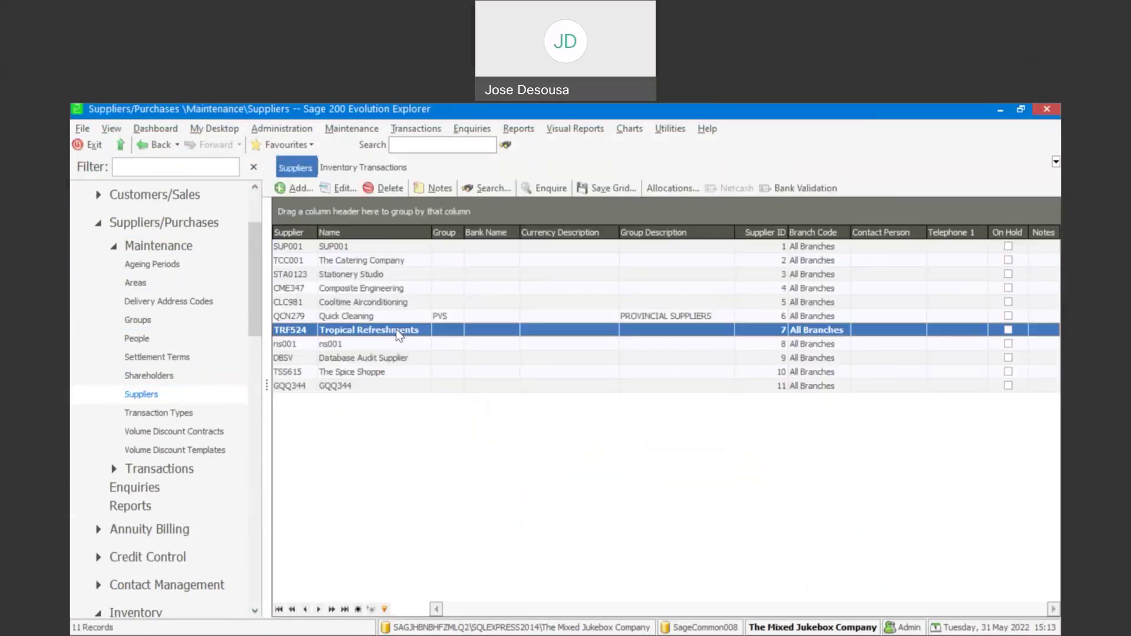
right_click(395, 328)
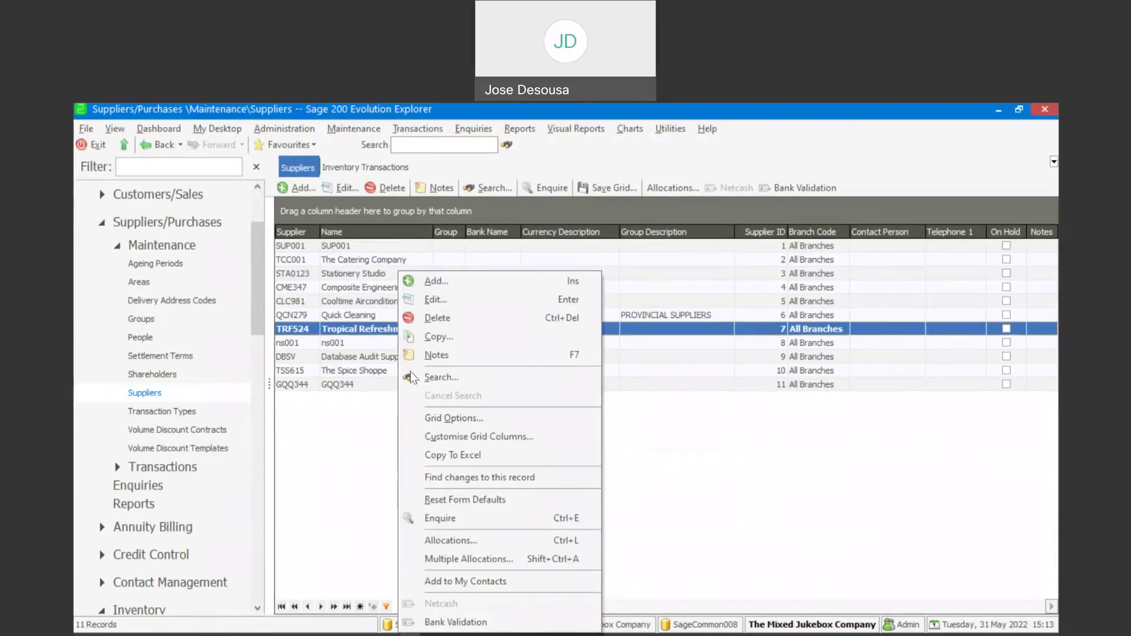
left_click(443, 518)
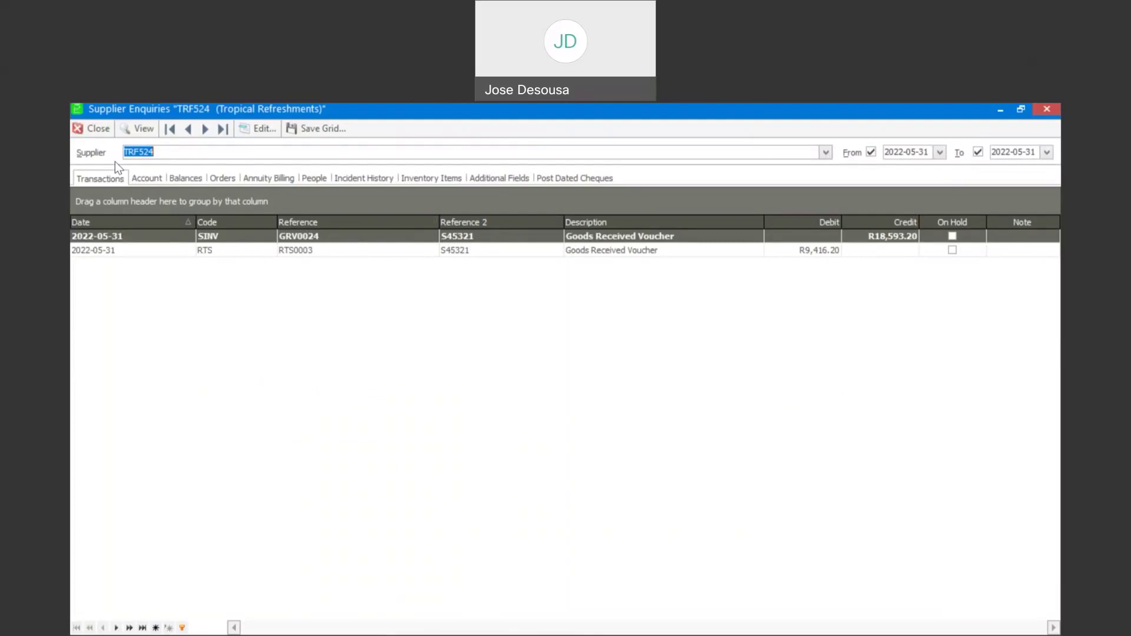
Step: Check the GRV0024 credit and RTS0003 debit, then close Supplier Enquiries
left_click(103, 134)
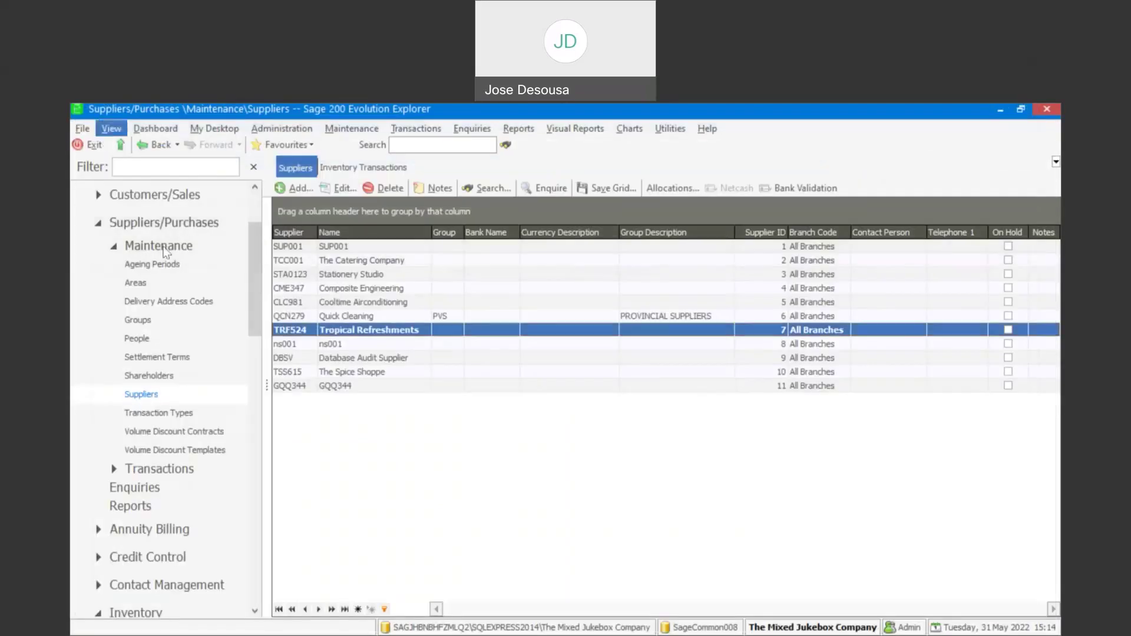
Step: Open Inventory Items, widen Description, and bring up the Handheld Stick Blender 330w's actions
left_click_drag(256, 266, 262, 394)
left_click(183, 224)
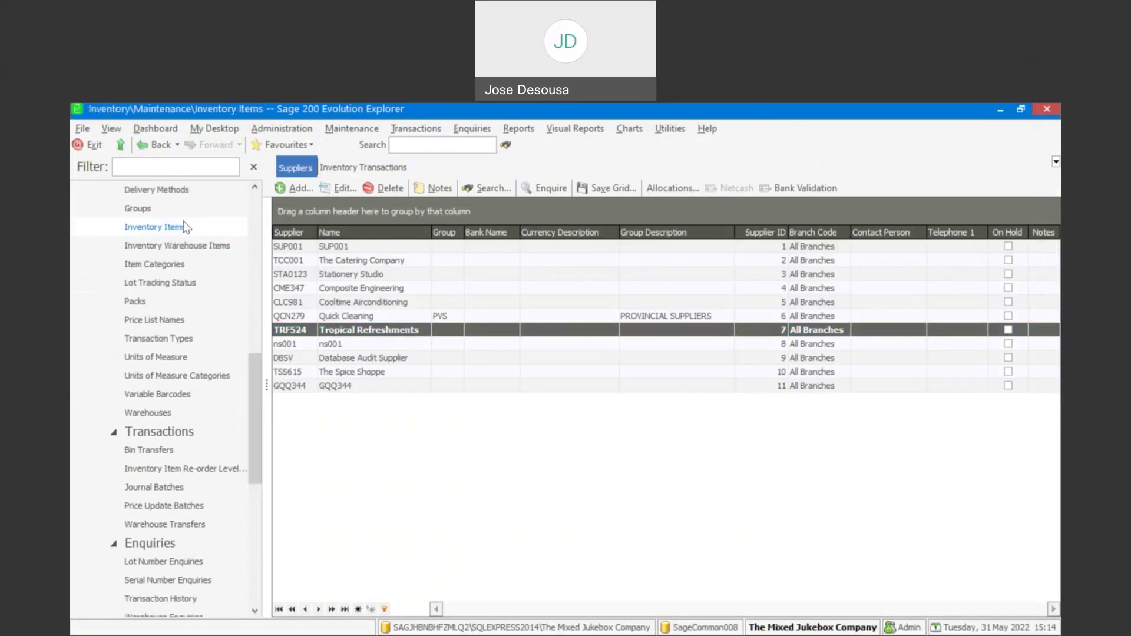
left_click_drag(426, 233, 428, 233)
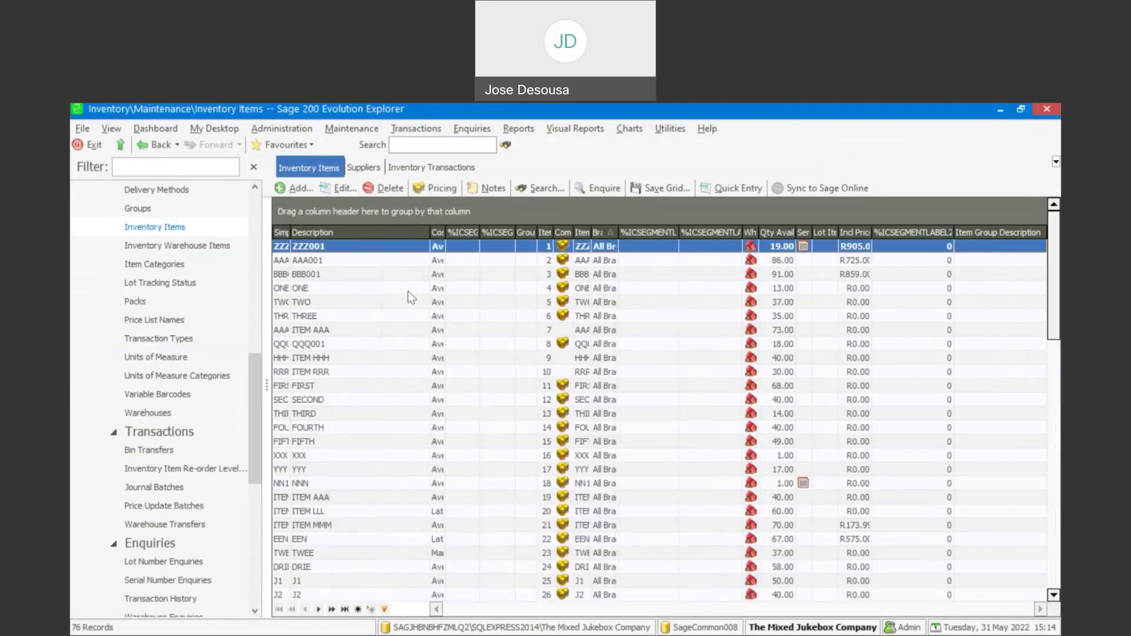
left_click_drag(1054, 272, 1054, 416)
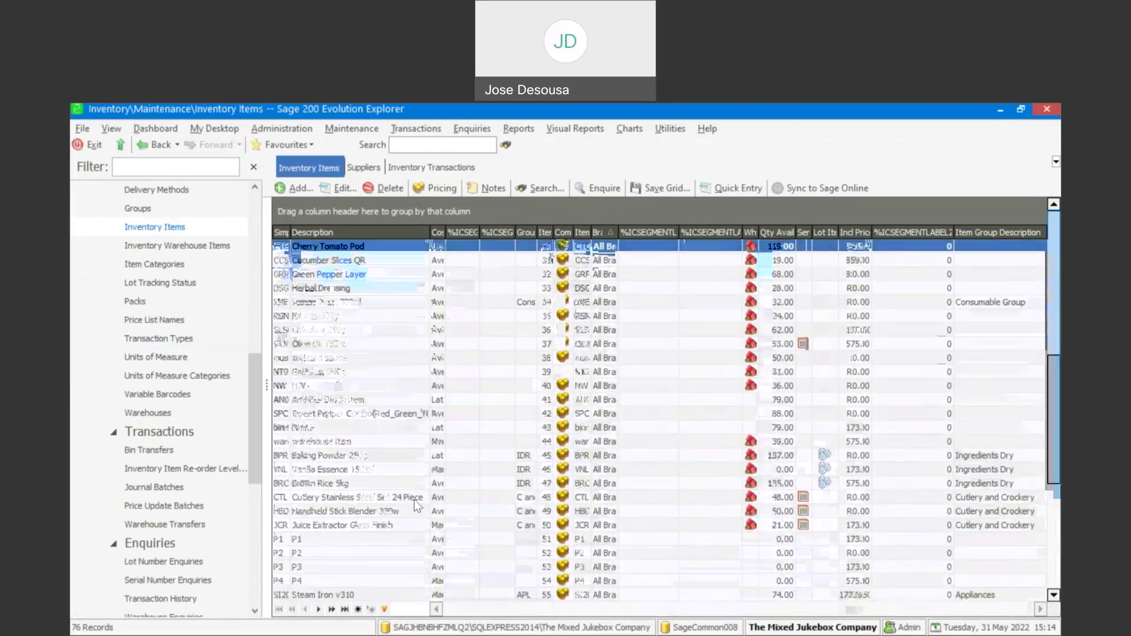
left_click(401, 512)
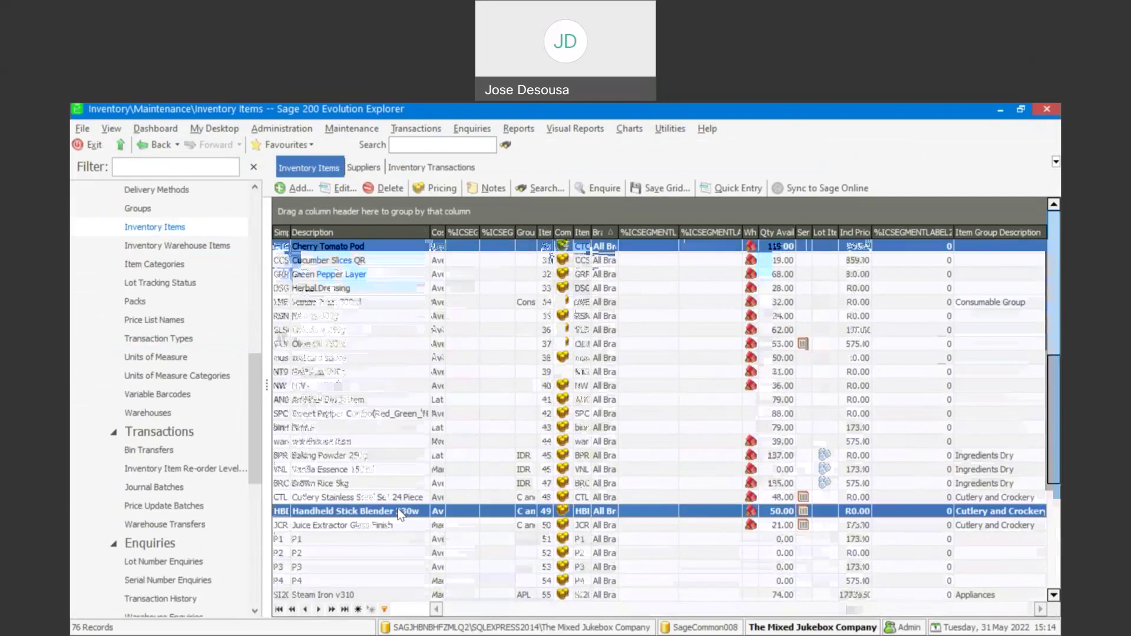
right_click(401, 514)
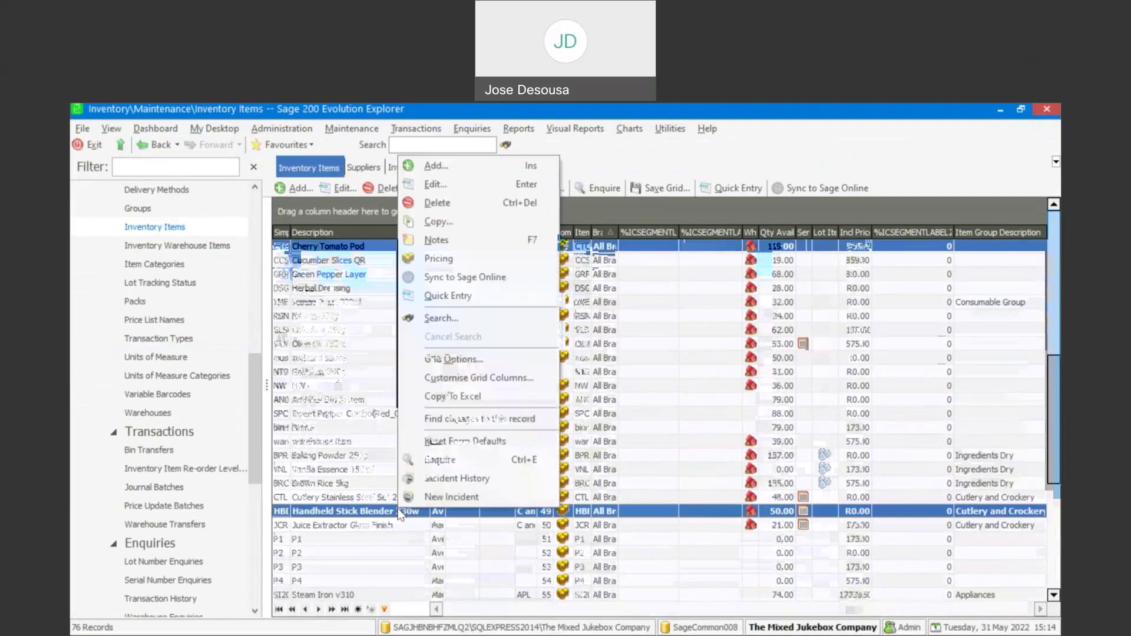
Step: Enquire on the Handheld Stick Blender 330w and open GRV0024 as its source voucher
left_click(453, 460)
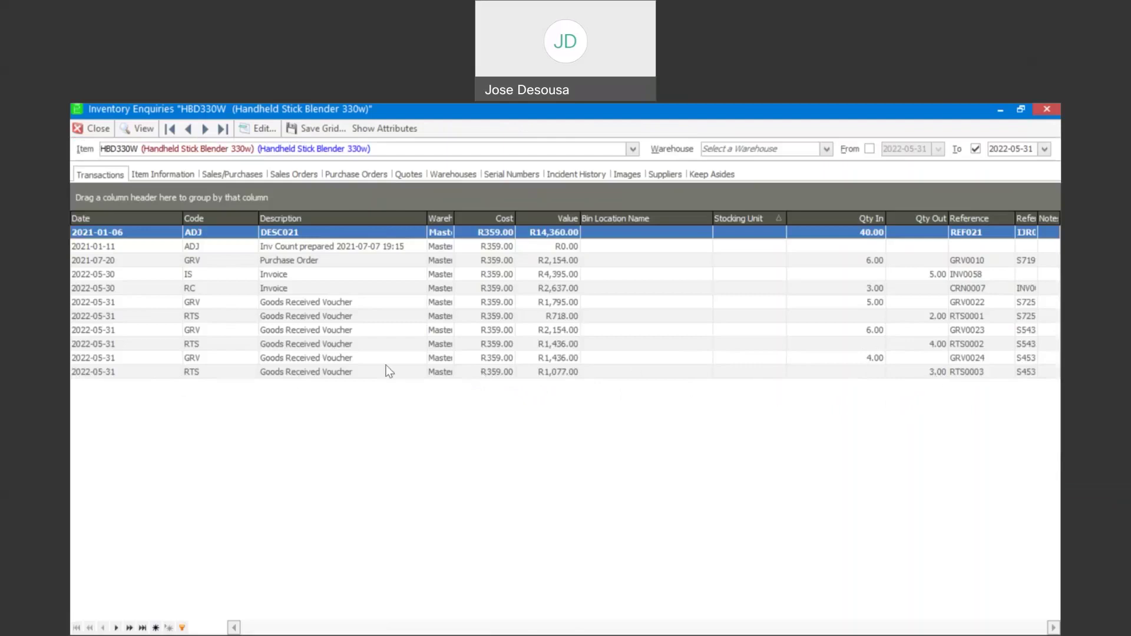
left_click(345, 360)
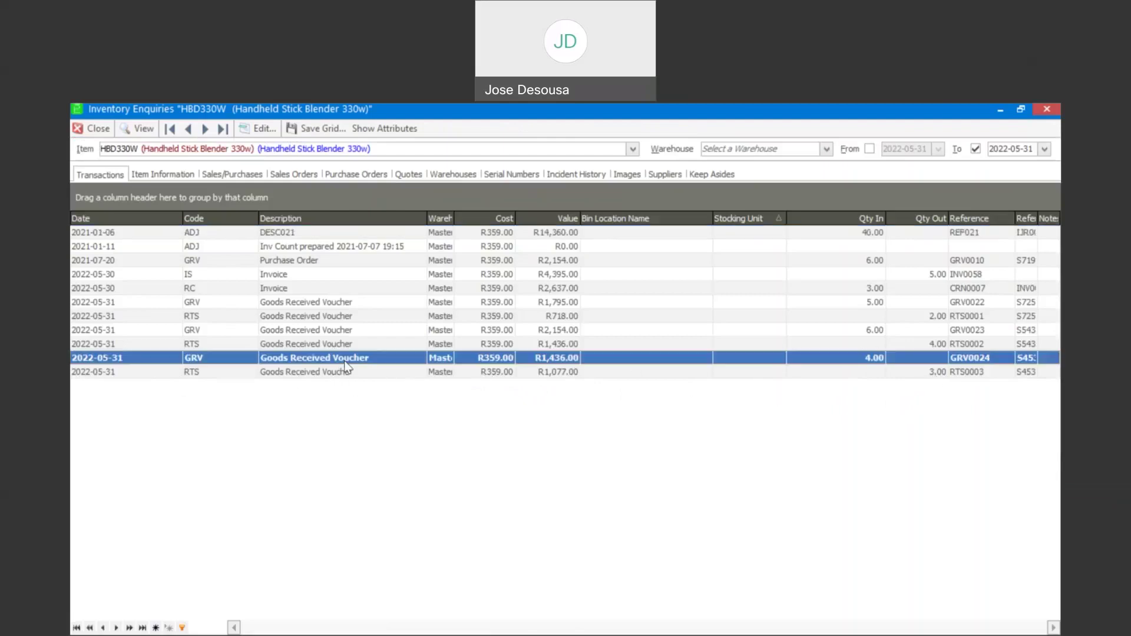
right_click(344, 361)
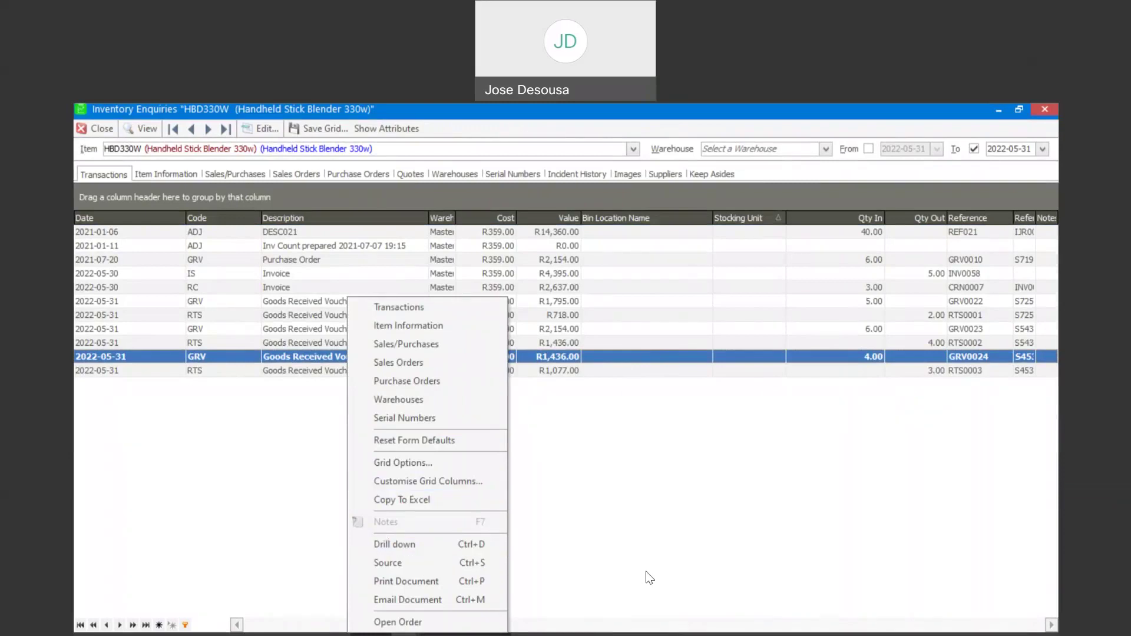
left_click(477, 565)
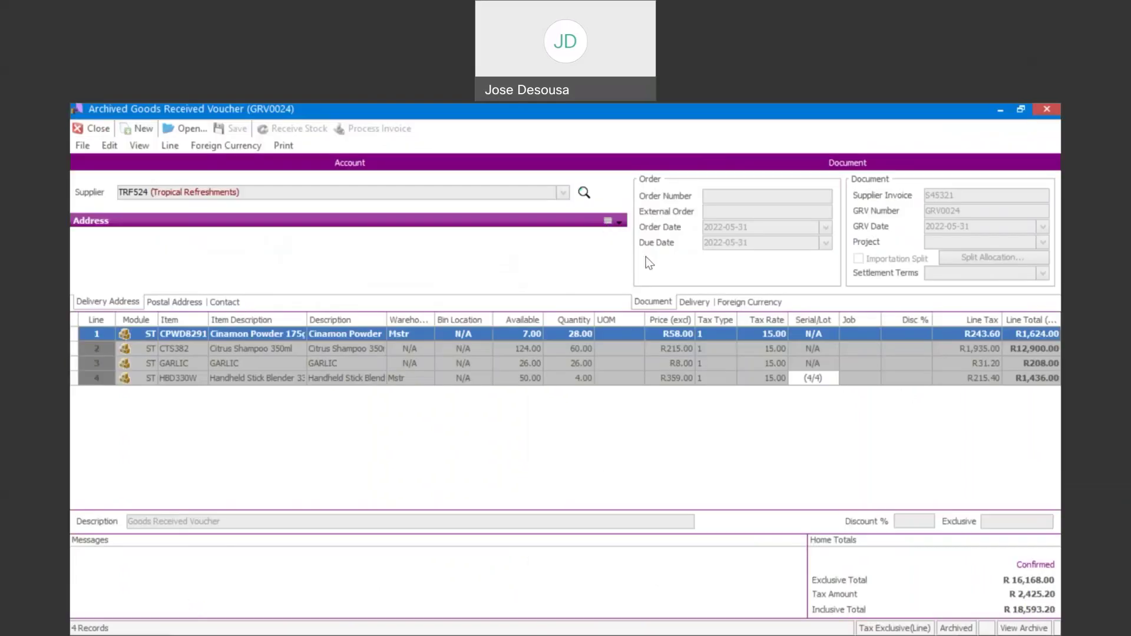
Step: Close archived GRV0024, view the source RTS0003 return for the blender, then close it
left_click(94, 128)
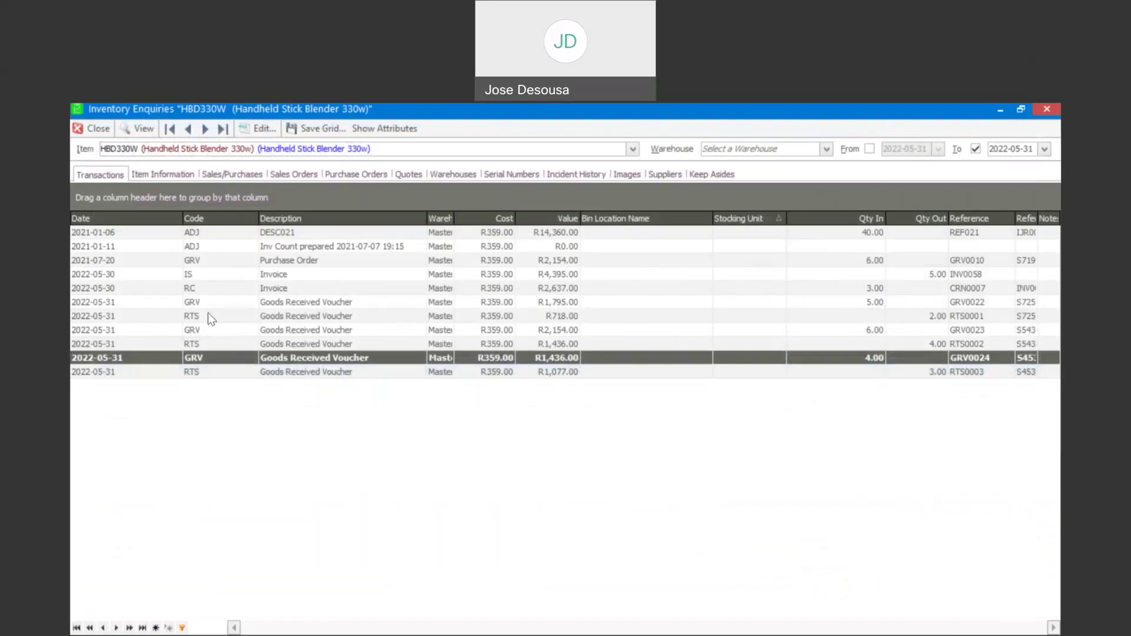
left_click(275, 371)
right_click(275, 371)
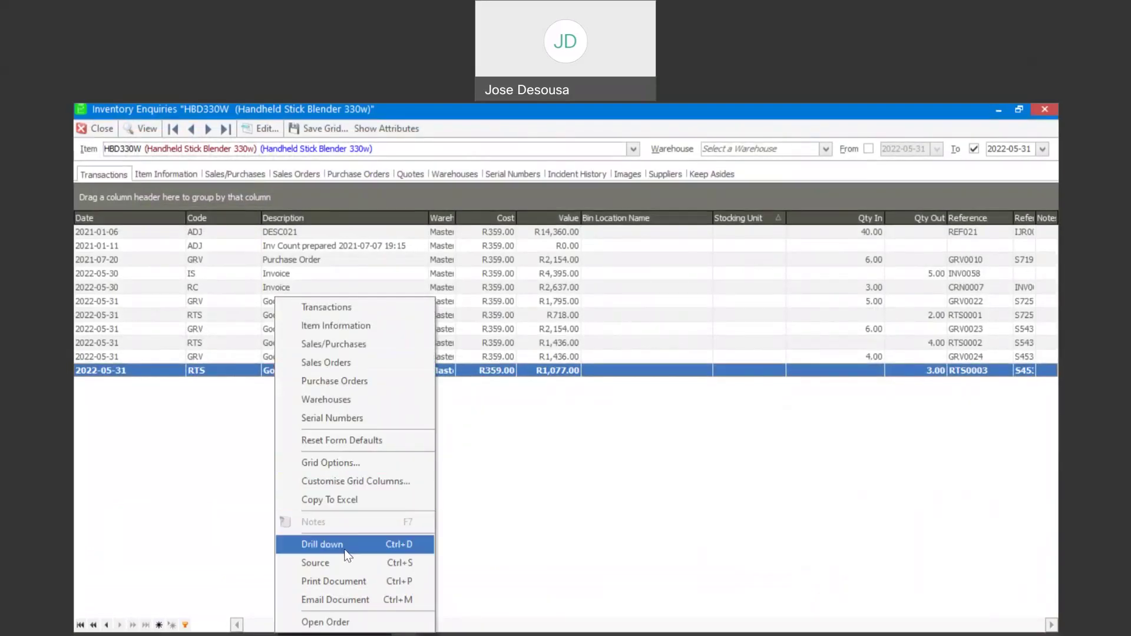
left_click(342, 564)
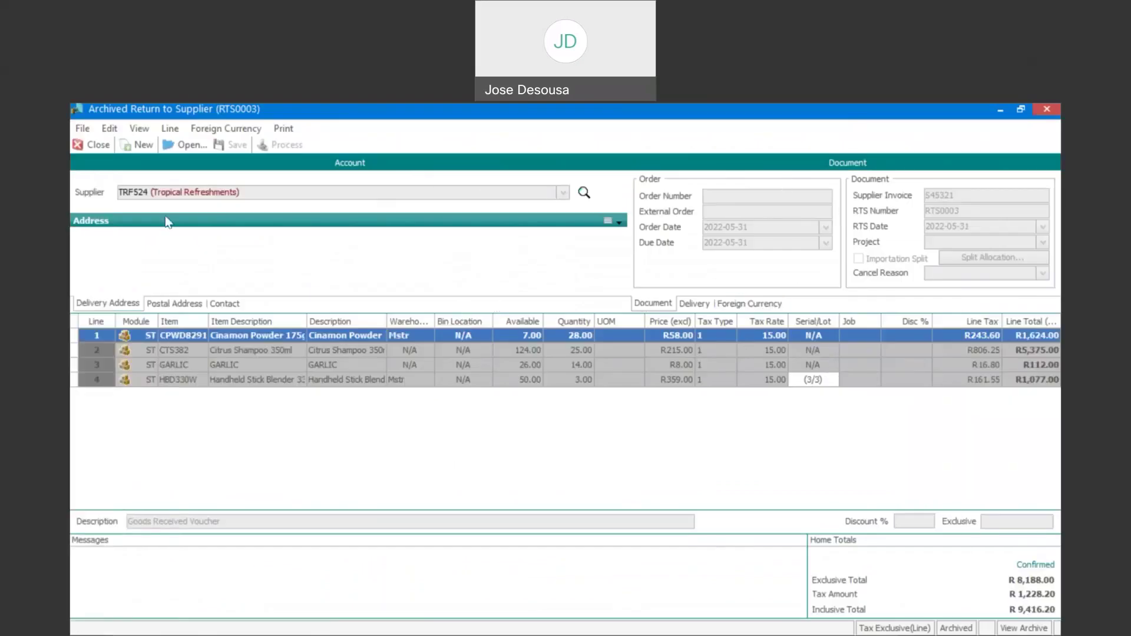
left_click(100, 146)
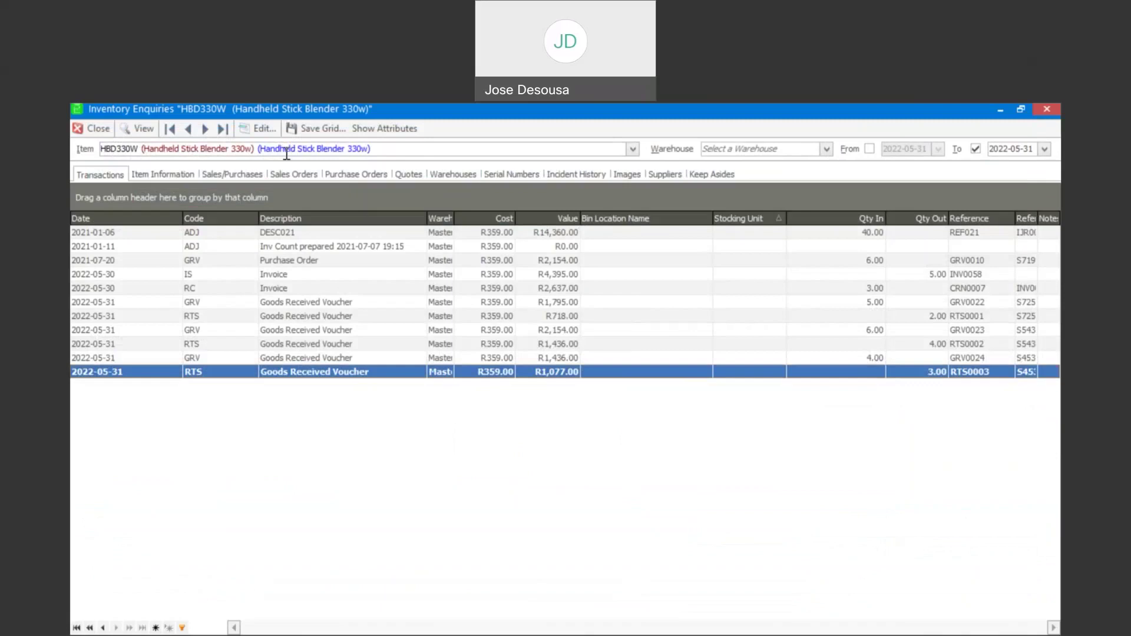
Step: Check serial BLEND001's history shows GRV0024 receipt and RTS0003 issue, then close the enquiry
left_click(525, 180)
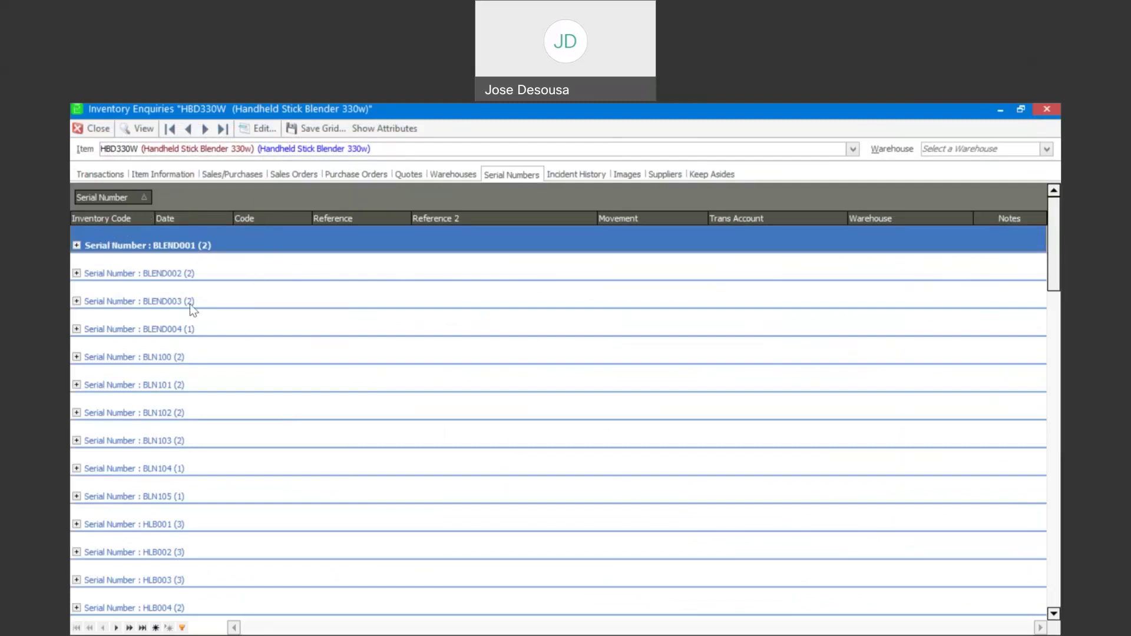
left_click(77, 246)
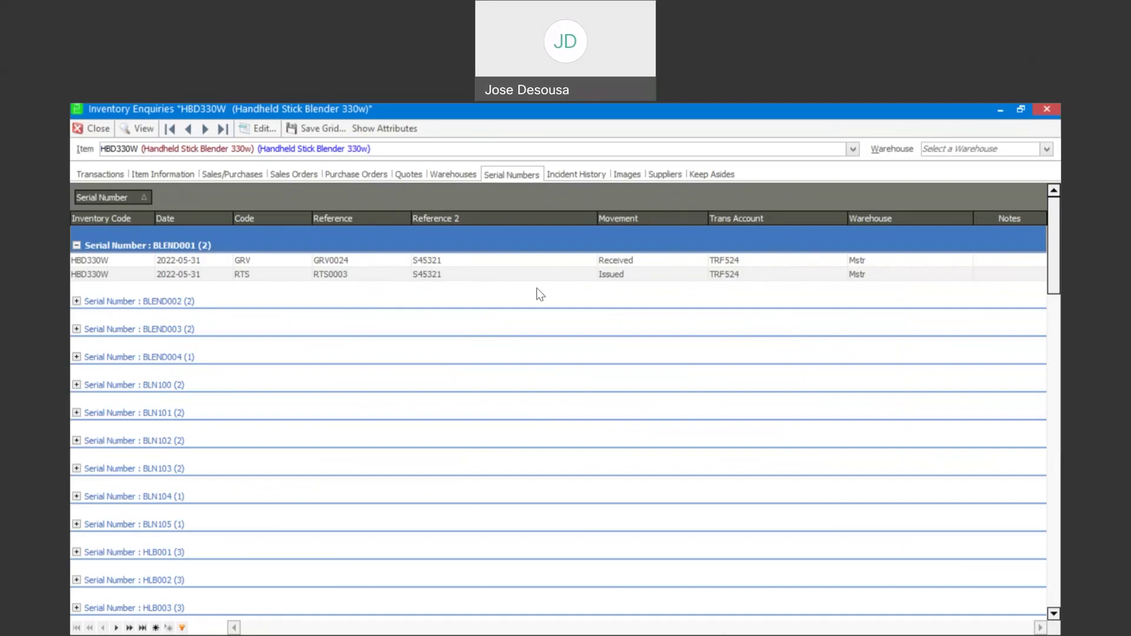
left_click(101, 130)
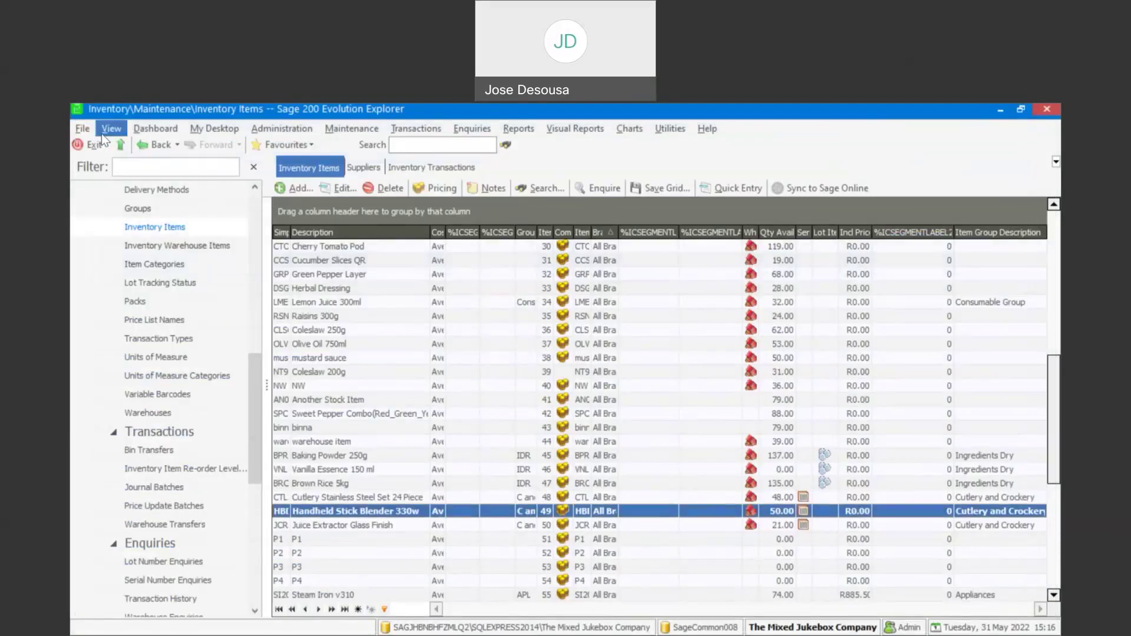